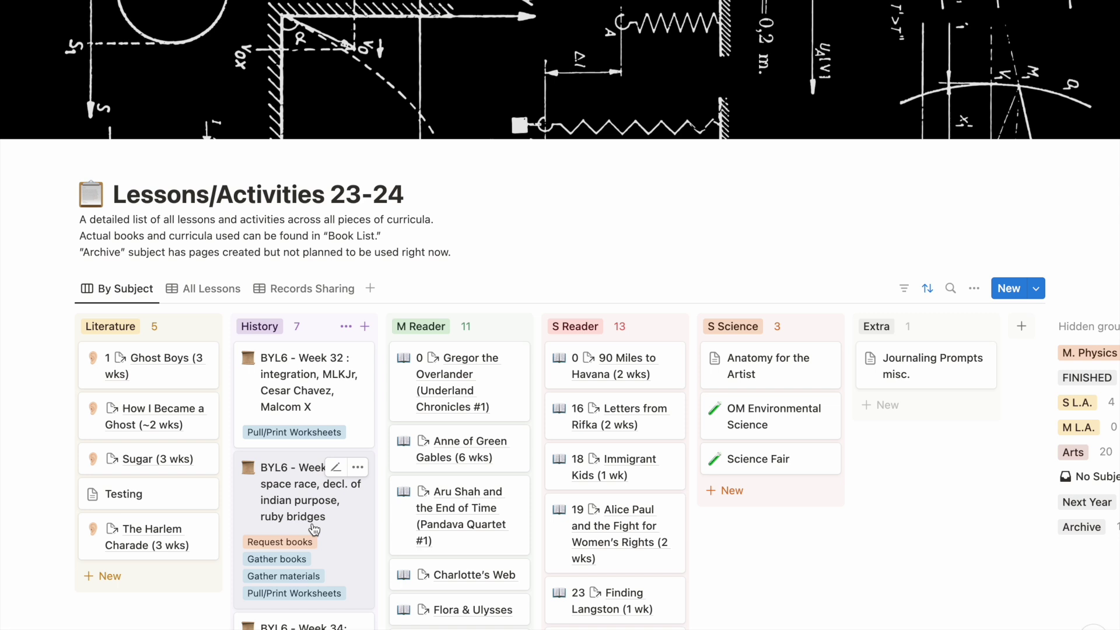
Preview a new page from the History Lesson template, then close it.
{"action": "scroll", "coordinate": [315, 530], "scroll_direction": "down", "scroll_amount": 3}
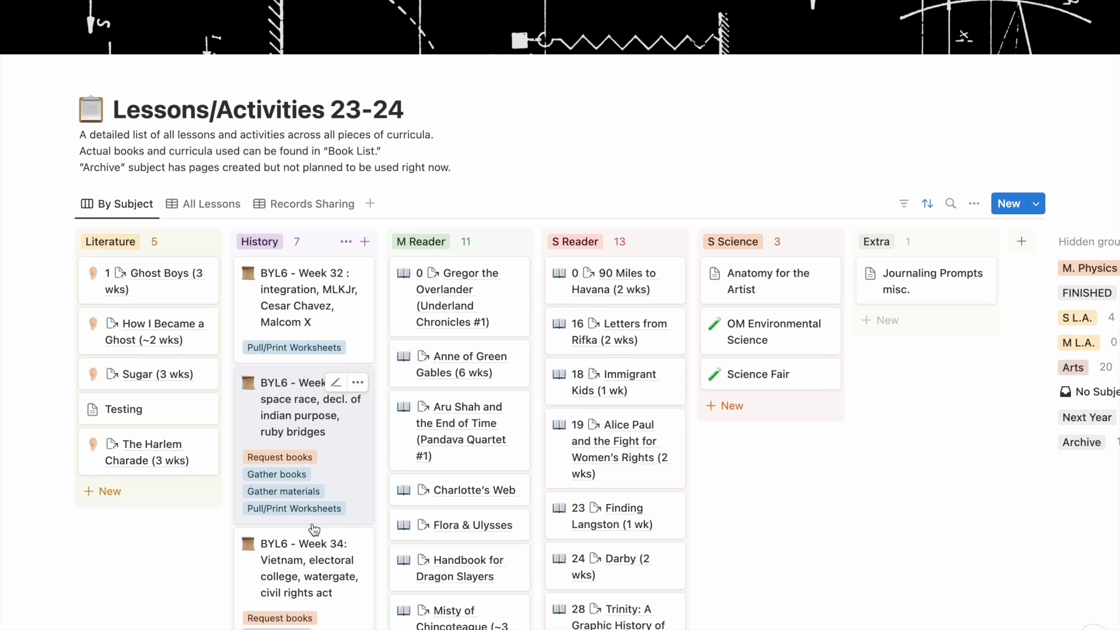
{"action": "scroll", "coordinate": [315, 530], "scroll_direction": "up", "scroll_amount": 2}
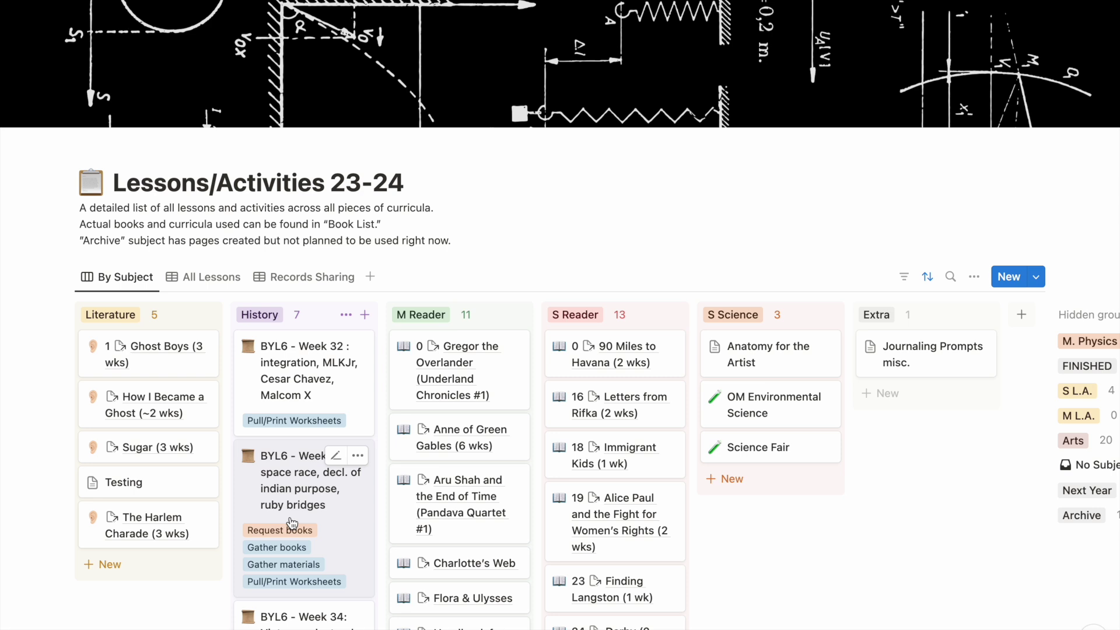
{"action": "left_click", "coordinate": [1036, 277]}
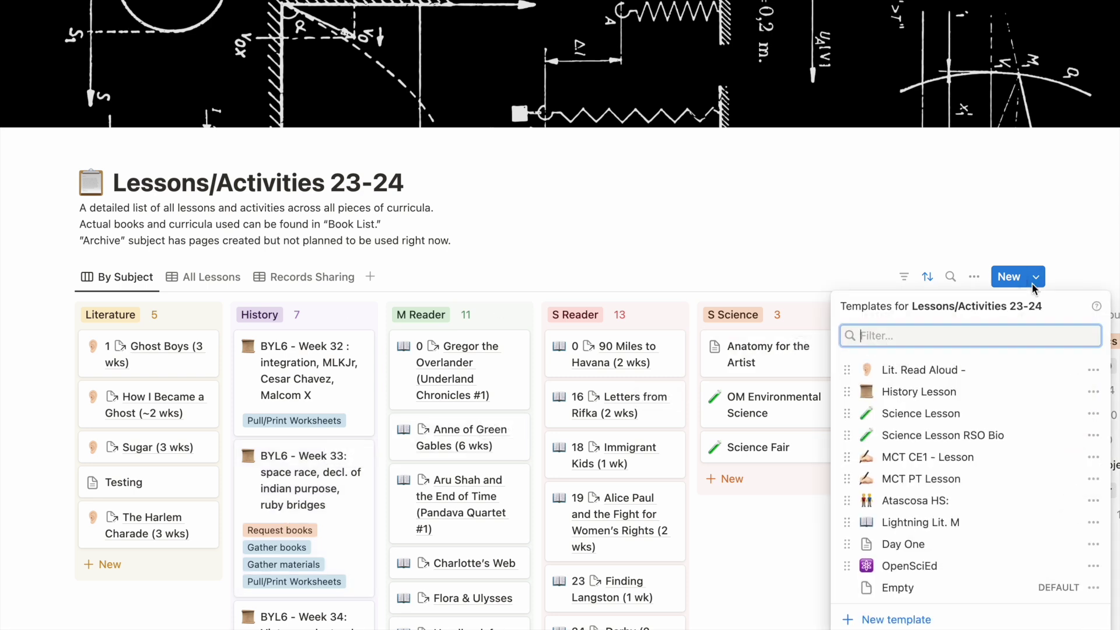
{"action": "left_click", "coordinate": [935, 398]}
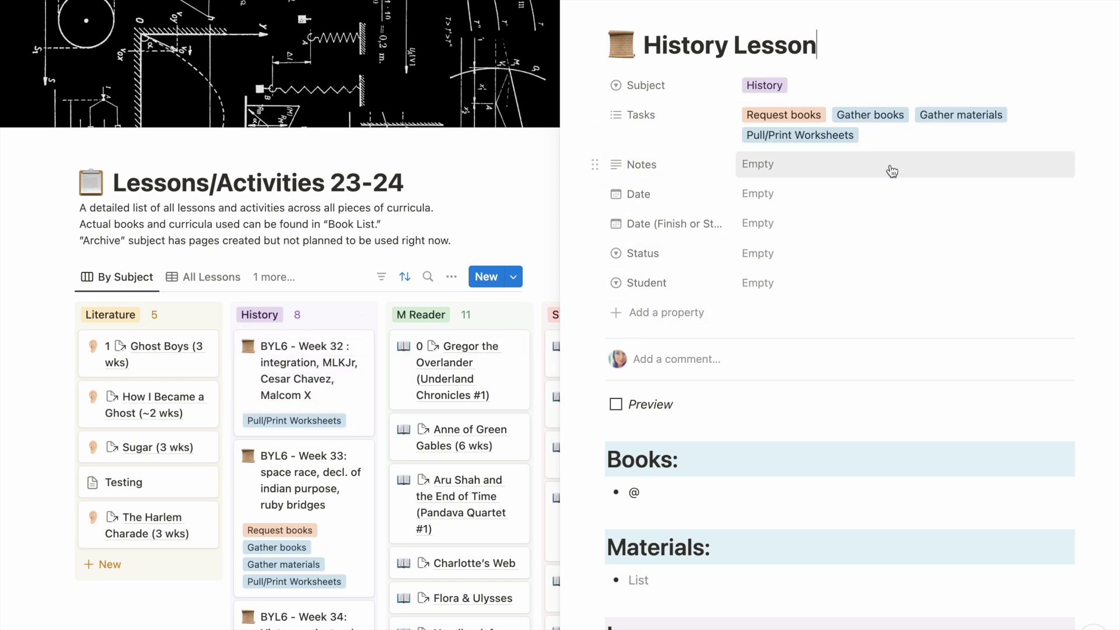
{"action": "scroll", "coordinate": [892, 170], "scroll_direction": "down", "scroll_amount": 5}
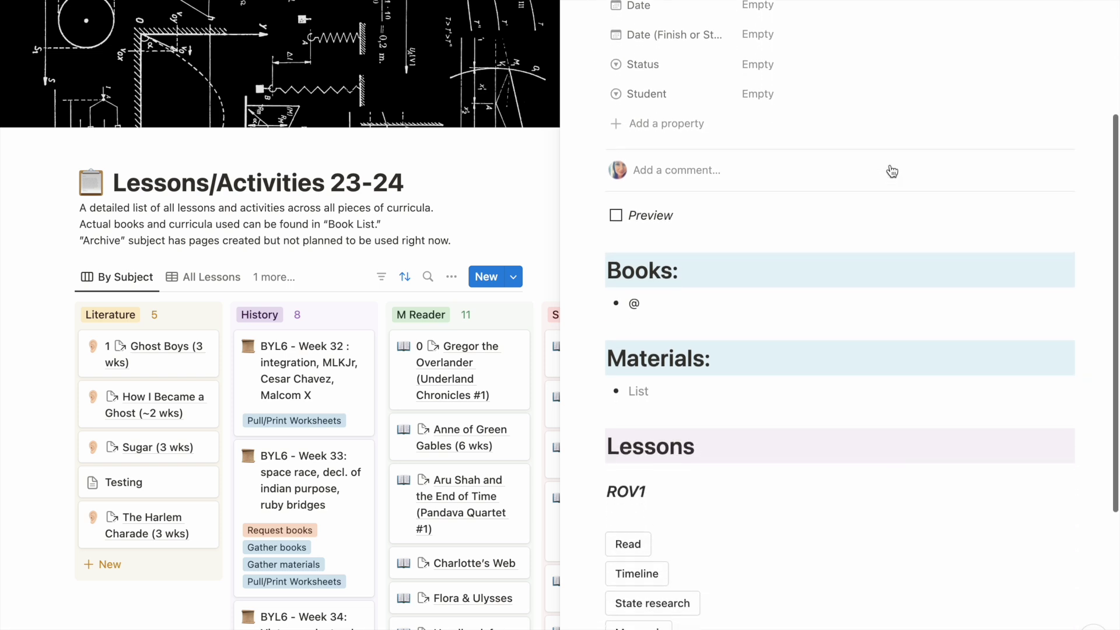
{"action": "scroll", "coordinate": [892, 171], "scroll_direction": "down", "scroll_amount": 1}
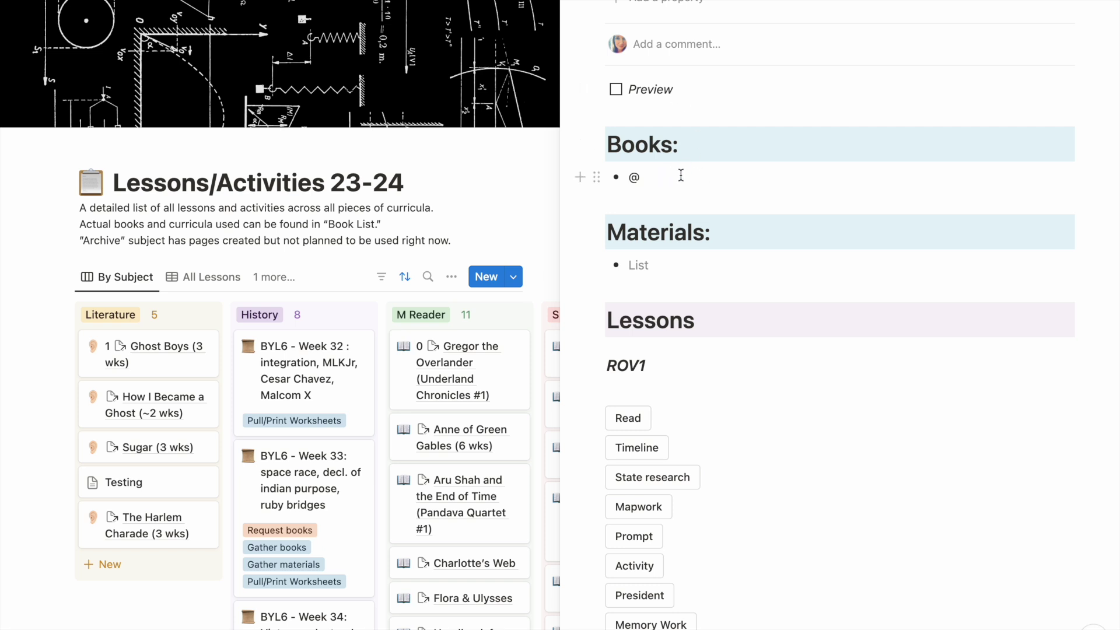
{"action": "scroll", "coordinate": [745, 200], "scroll_direction": "down", "scroll_amount": 2}
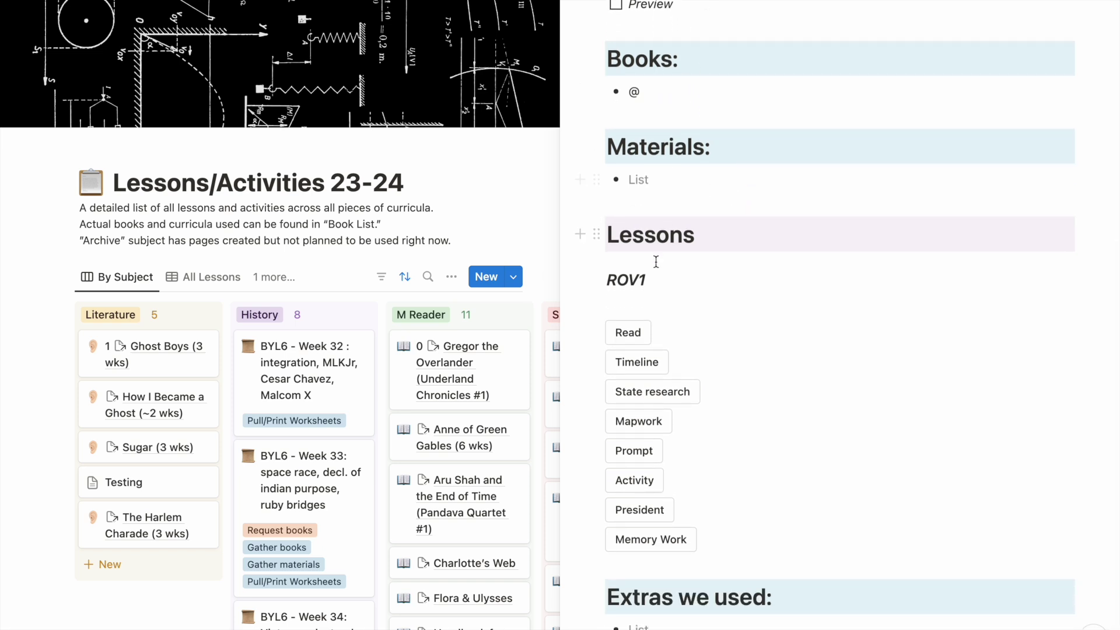
{"action": "scroll", "coordinate": [657, 262], "scroll_direction": "down", "scroll_amount": 1}
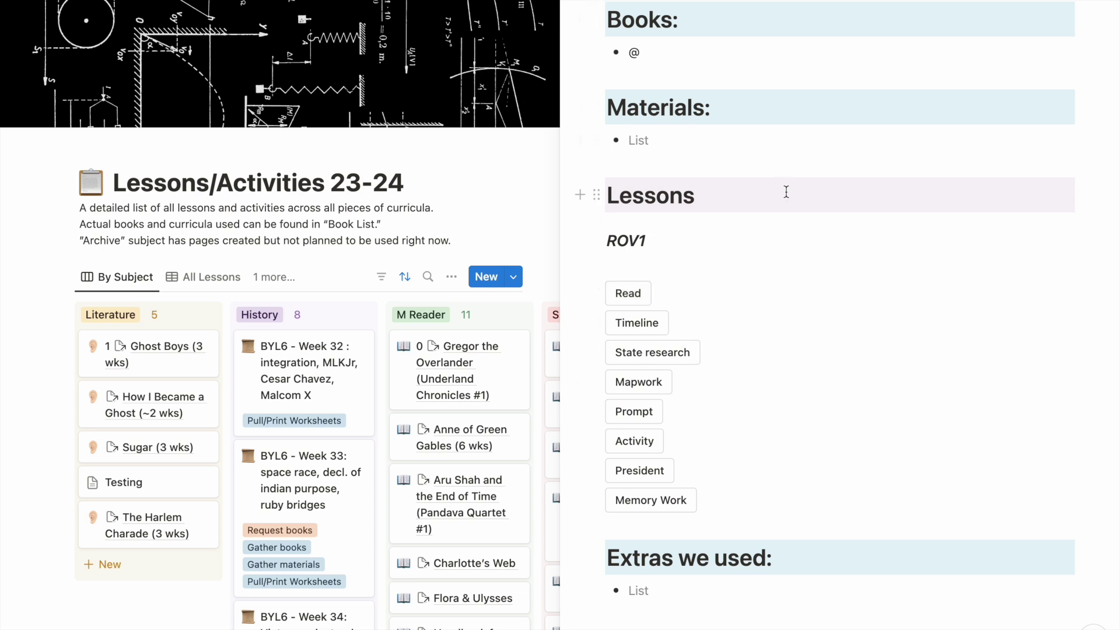
{"action": "scroll", "coordinate": [785, 190], "scroll_direction": "up", "scroll_amount": 10}
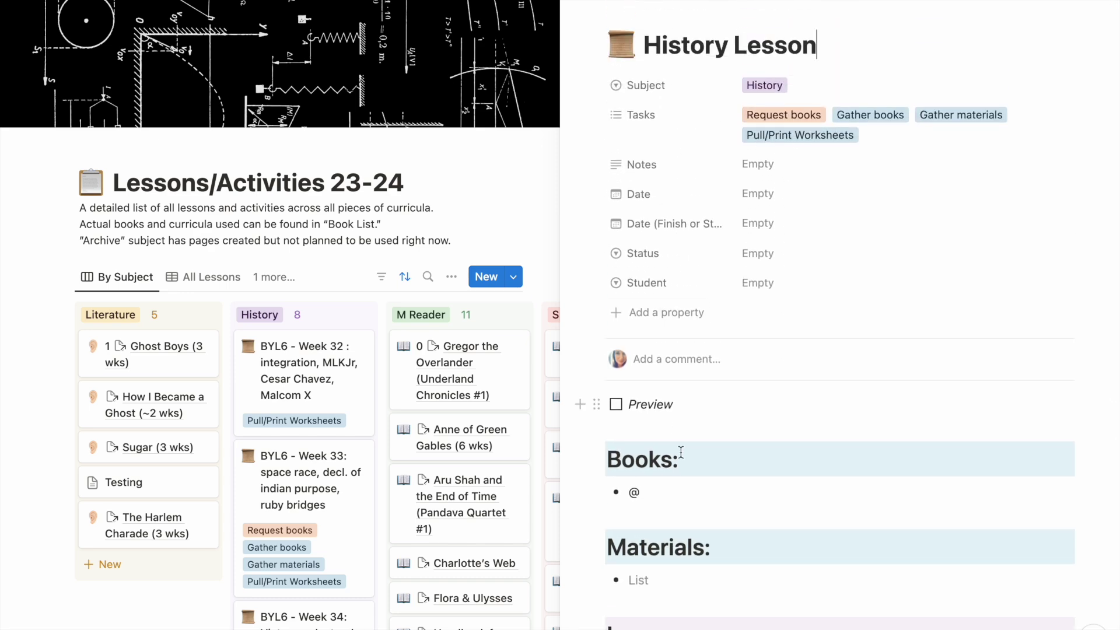
{"action": "left_click", "coordinate": [816, 45]}
{"action": "key", "text": "Escape"}
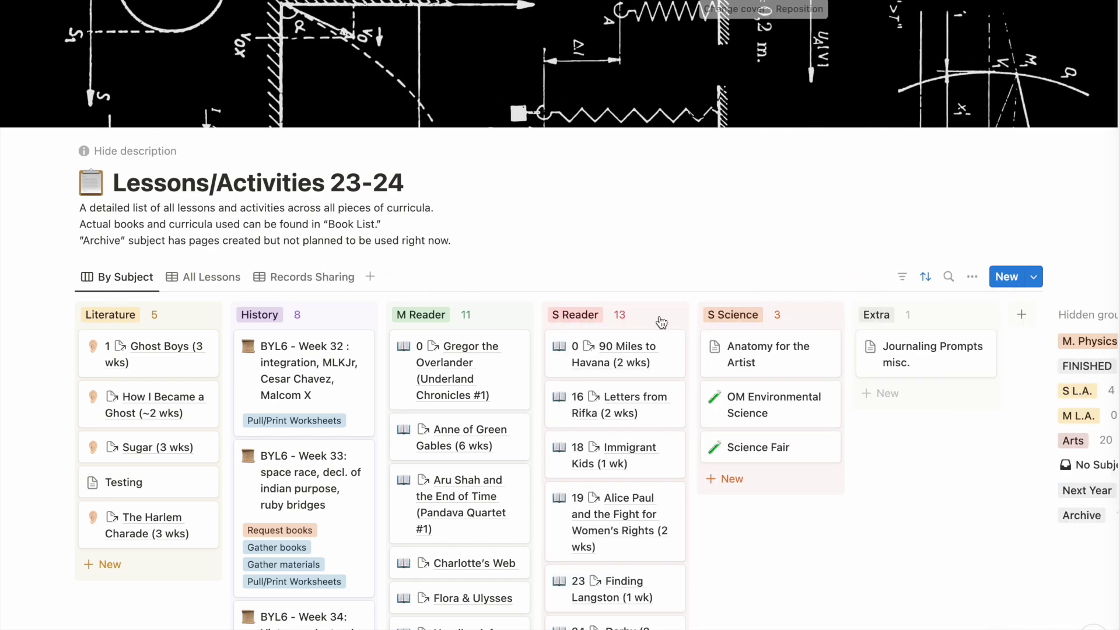
Start a brand-new lessons template titled 'Tester Template'.
{"action": "left_click", "coordinate": [1037, 278]}
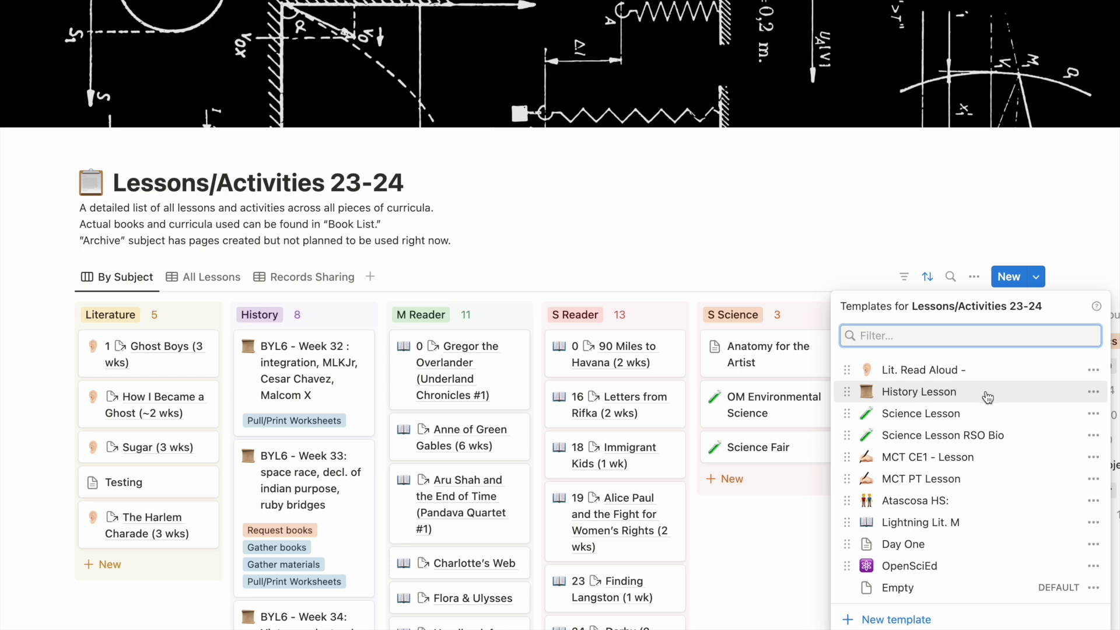
{"action": "left_click", "coordinate": [893, 621]}
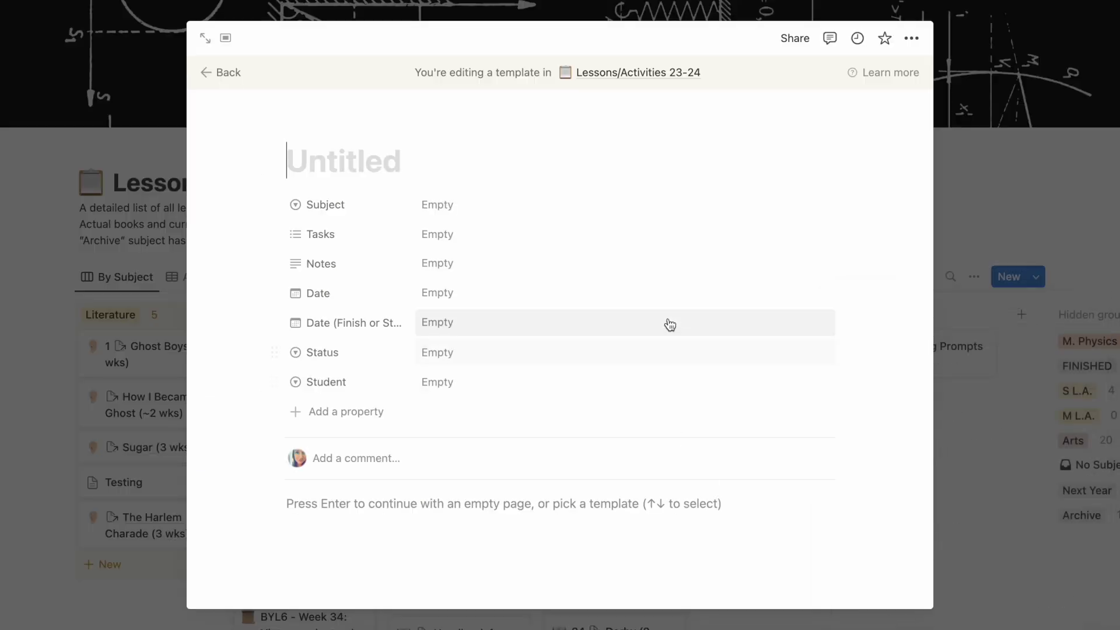
{"action": "scroll", "coordinate": [667, 310], "scroll_direction": "down", "scroll_amount": 3}
{"action": "scroll", "coordinate": [668, 308], "scroll_direction": "down", "scroll_amount": 1}
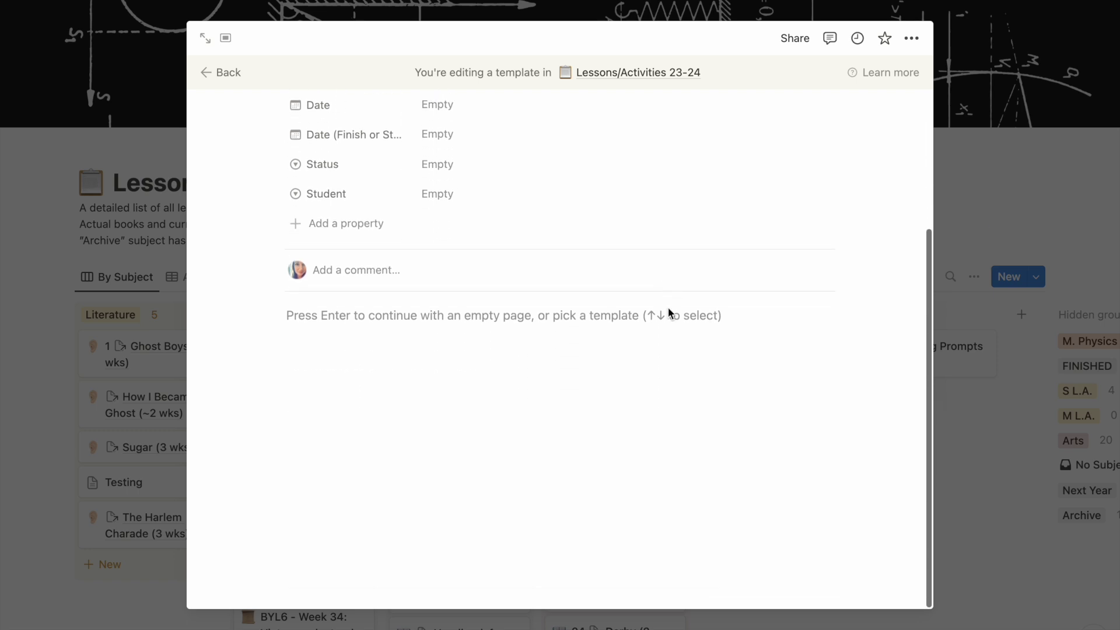
{"action": "scroll", "coordinate": [667, 310], "scroll_direction": "up", "scroll_amount": 3}
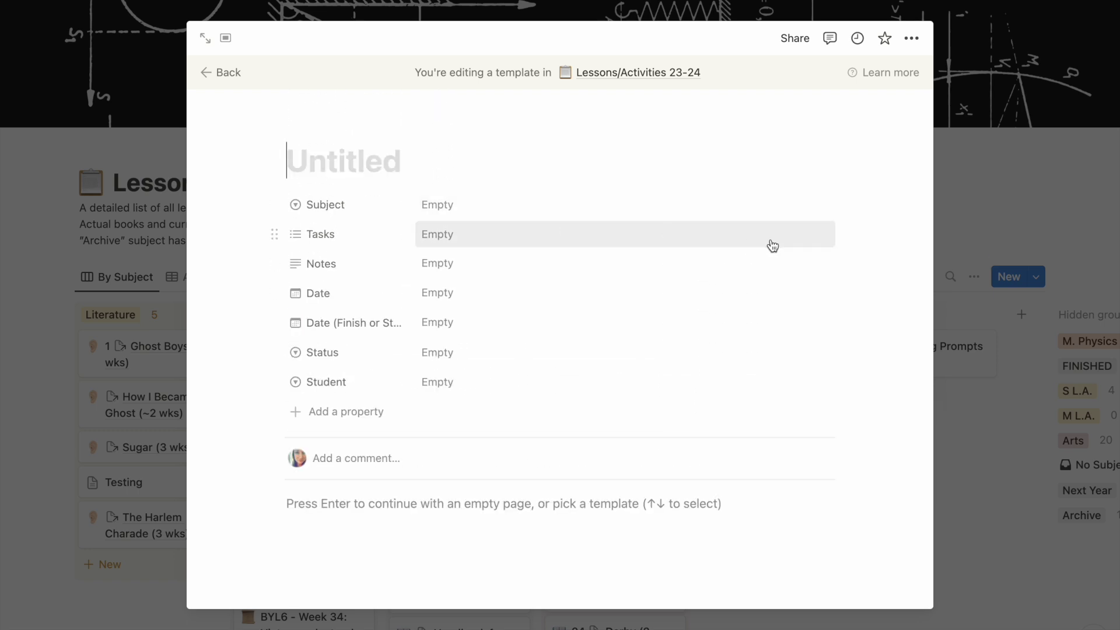
{"action": "type", "text": "Teste"}
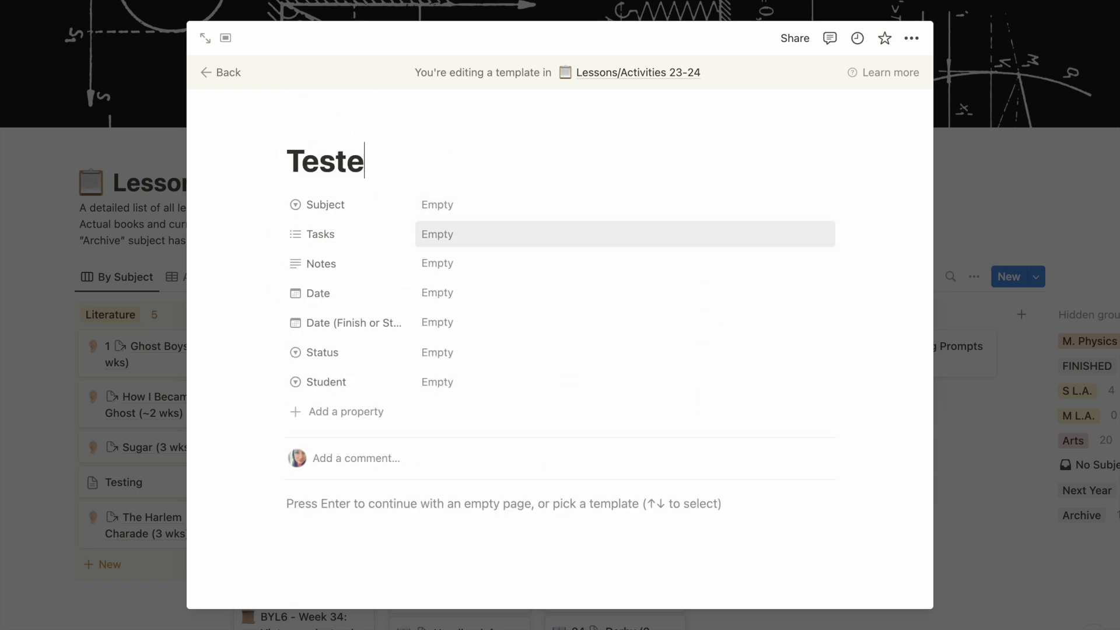
{"action": "type", "text": "r Template"}
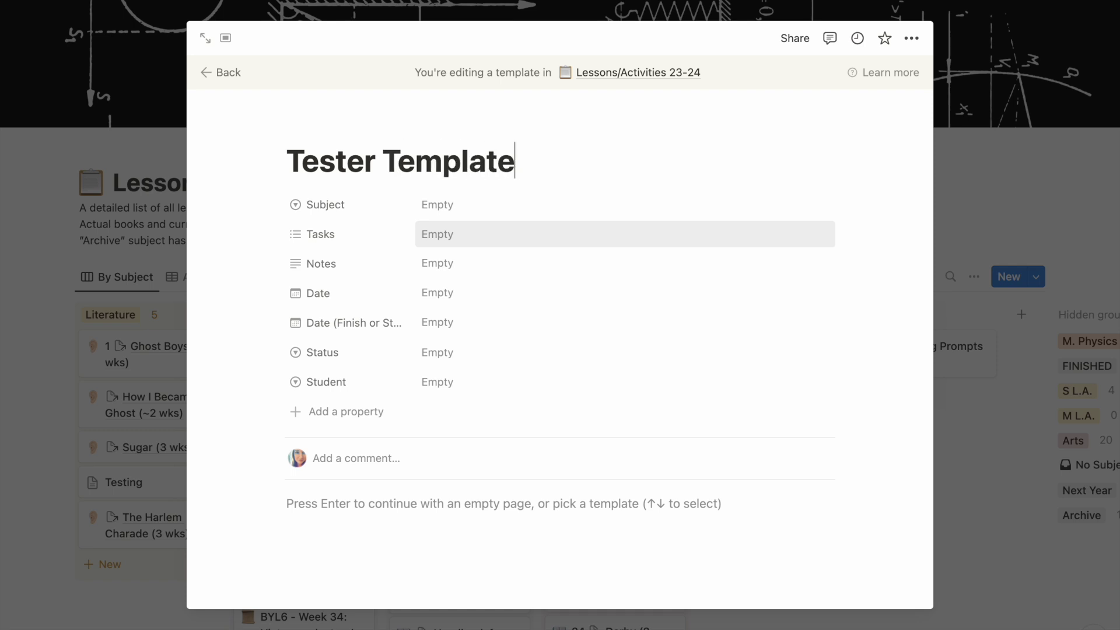
Set the template's Subject to Literature and Tasks to Select Dictation.
{"action": "left_click", "coordinate": [472, 207]}
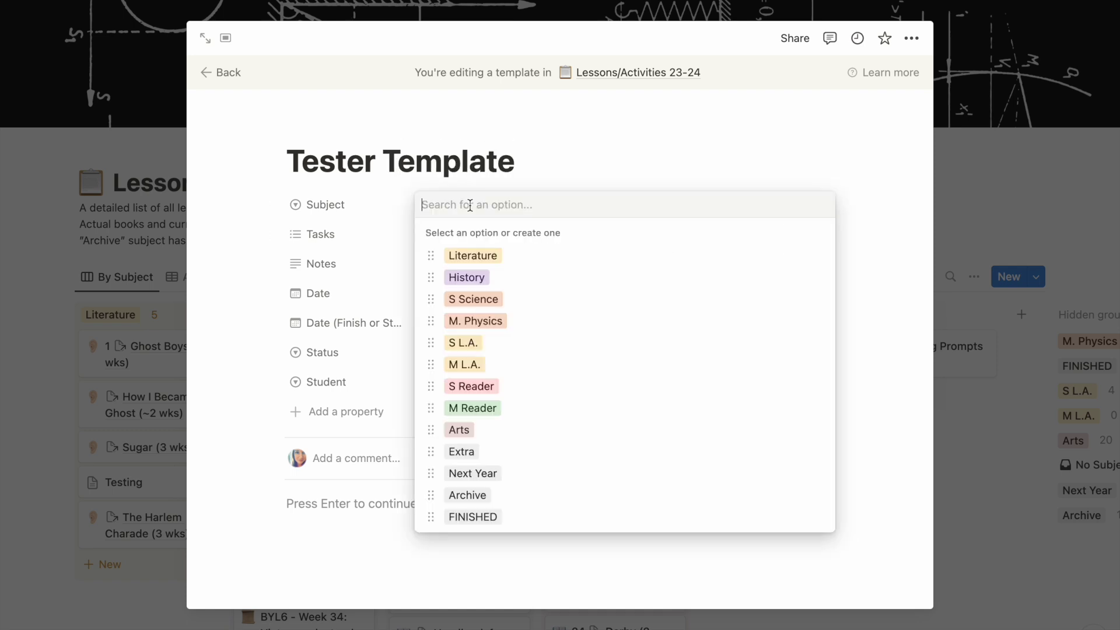
{"action": "left_click", "coordinate": [479, 262]}
{"action": "left_click", "coordinate": [446, 236]}
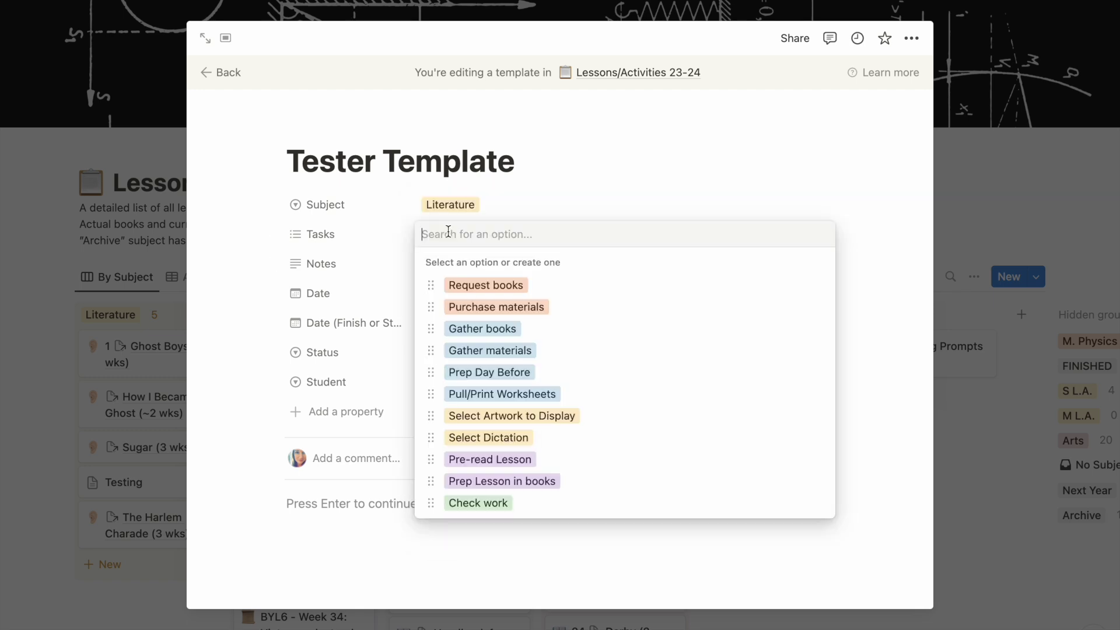
{"action": "left_click", "coordinate": [520, 439]}
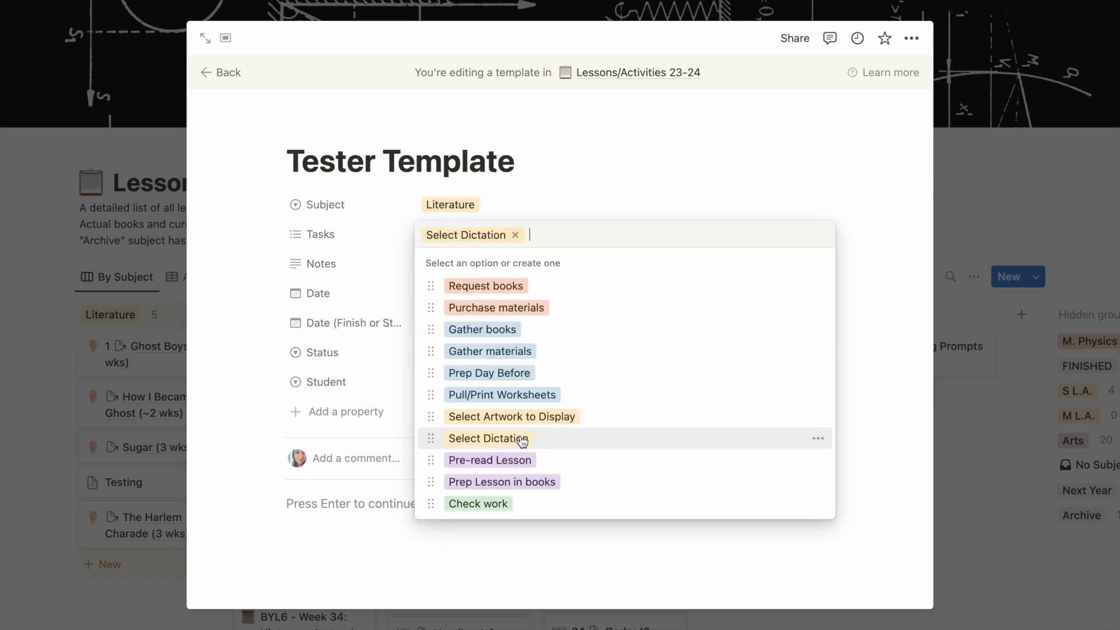
{"action": "left_click", "coordinate": [601, 207]}
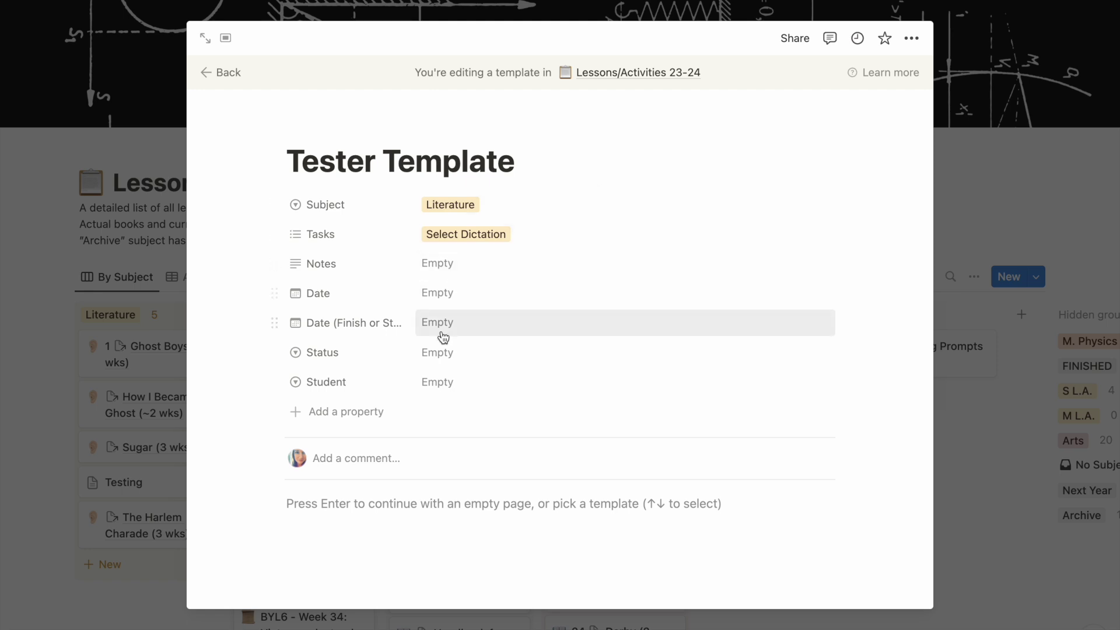
{"action": "scroll", "coordinate": [472, 397], "scroll_direction": "down", "scroll_amount": 3}
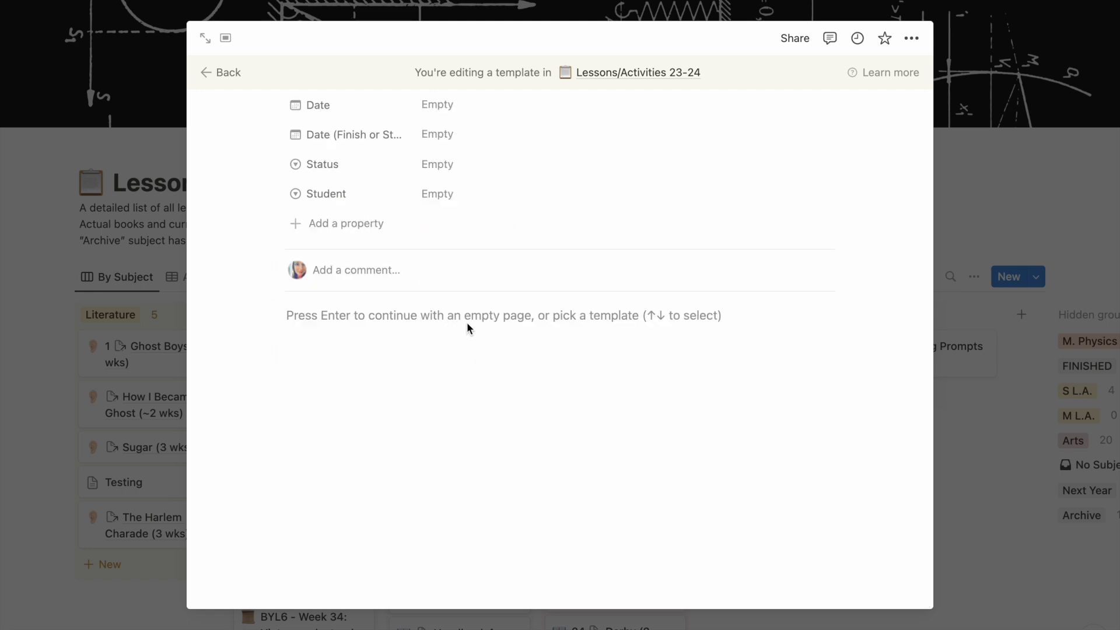
{"action": "key", "text": "Return"}
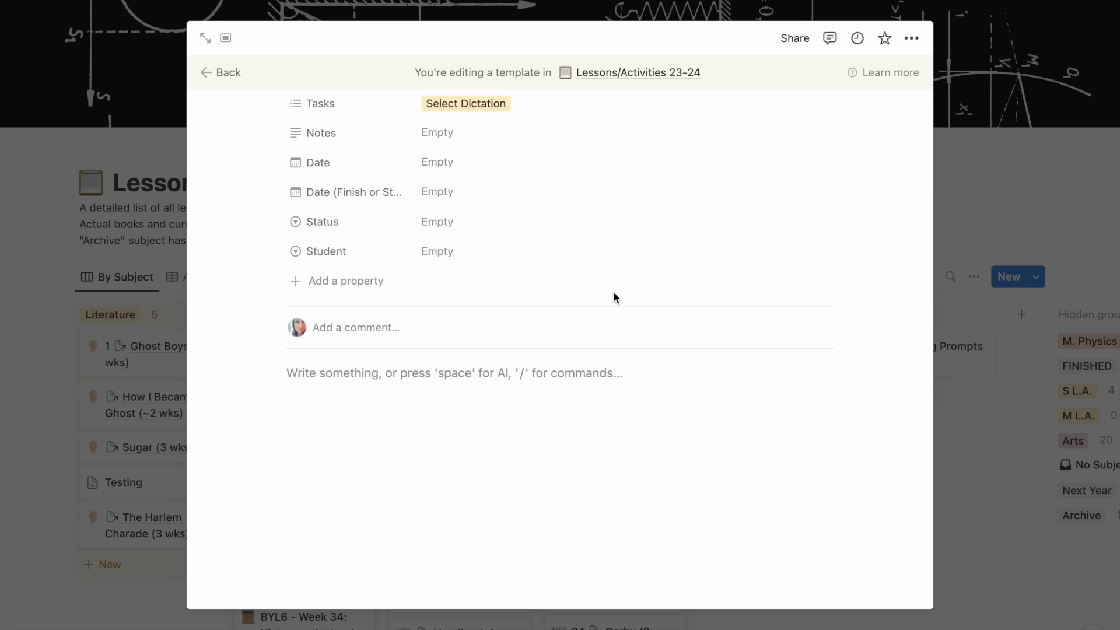
Insert a Heading 3 block via /head and try red text and a gray background.
{"action": "type", "text": "/head"}
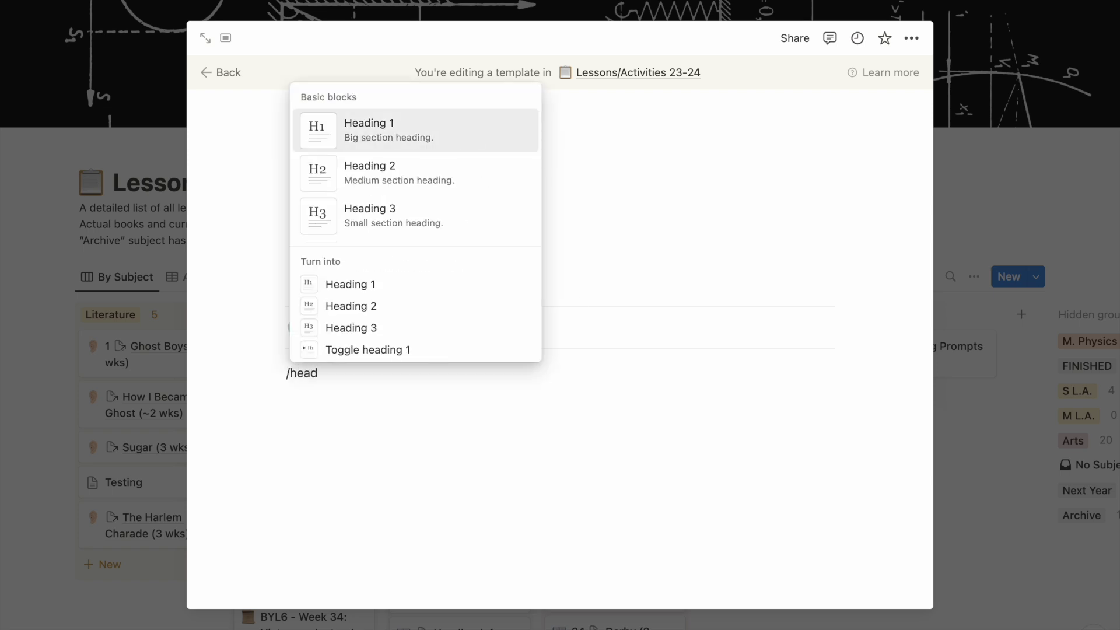
{"action": "left_click", "coordinate": [403, 225]}
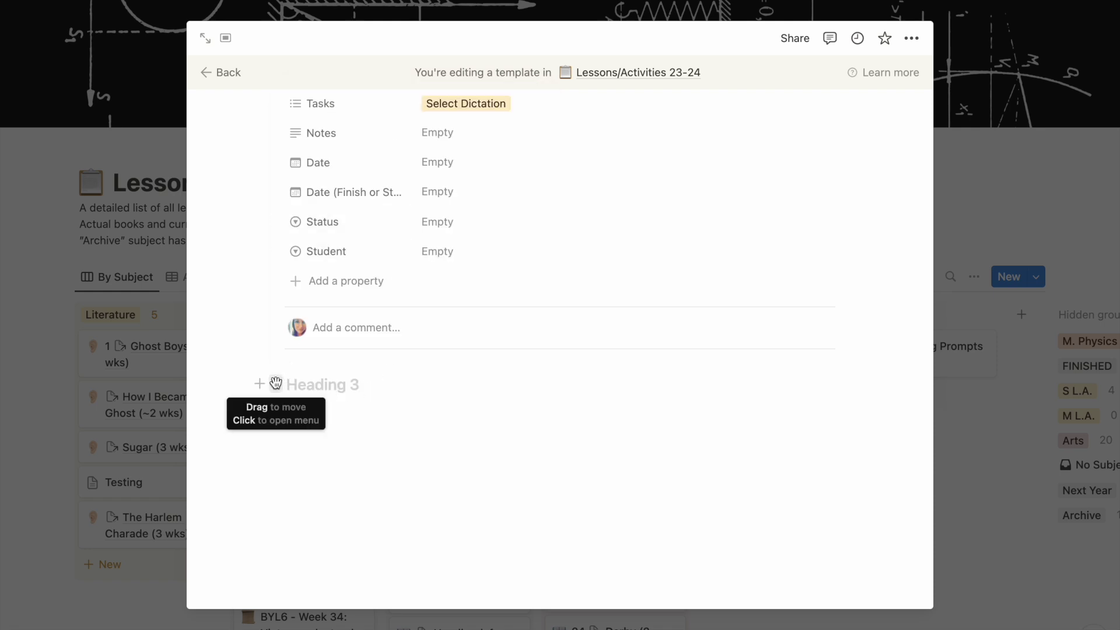
{"action": "left_click", "coordinate": [276, 384]}
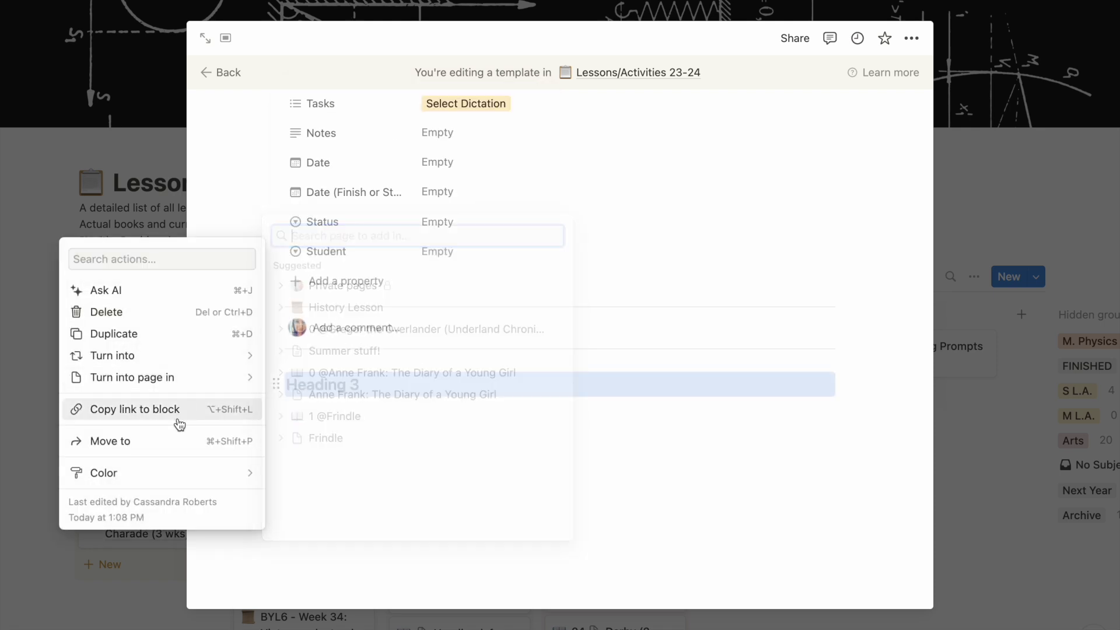
{"action": "mouse_move", "coordinate": [165, 481]}
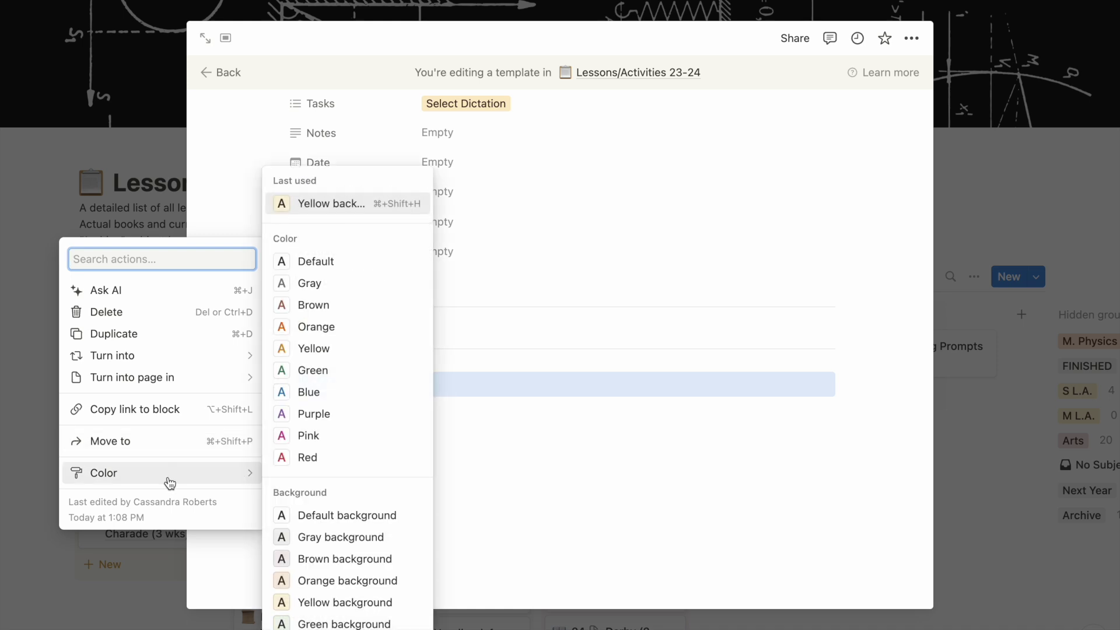
{"action": "left_click", "coordinate": [317, 459]}
{"action": "left_click", "coordinate": [277, 383]}
{"action": "mouse_move", "coordinate": [217, 475]}
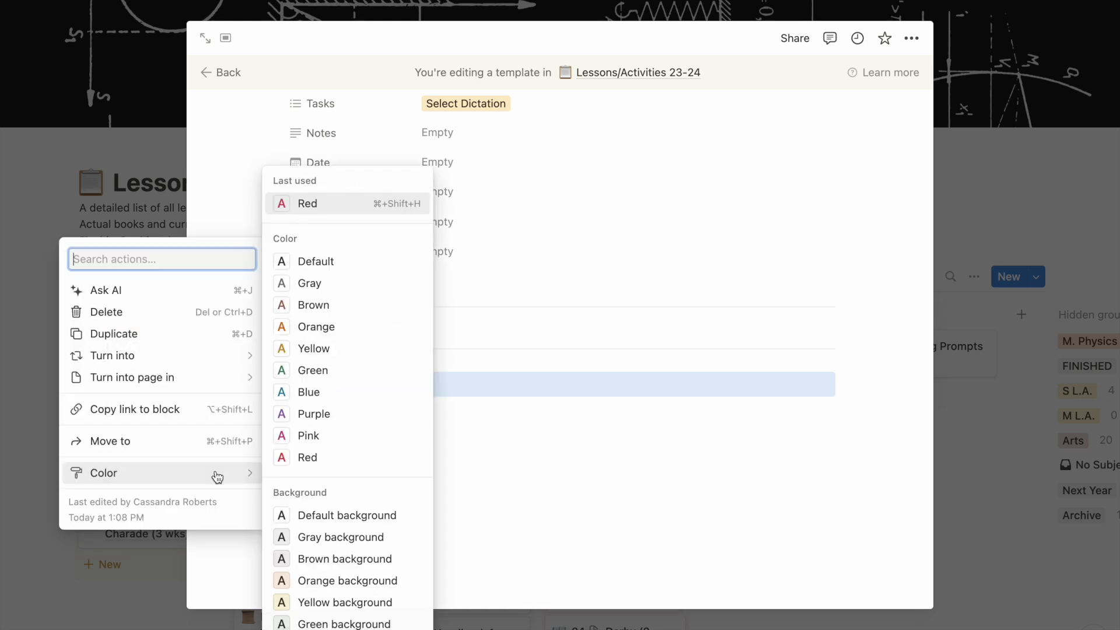
{"action": "left_click", "coordinate": [336, 537]}
Type 'Heading' into the heading block and start a new line below it.
{"action": "left_click", "coordinate": [543, 433]}
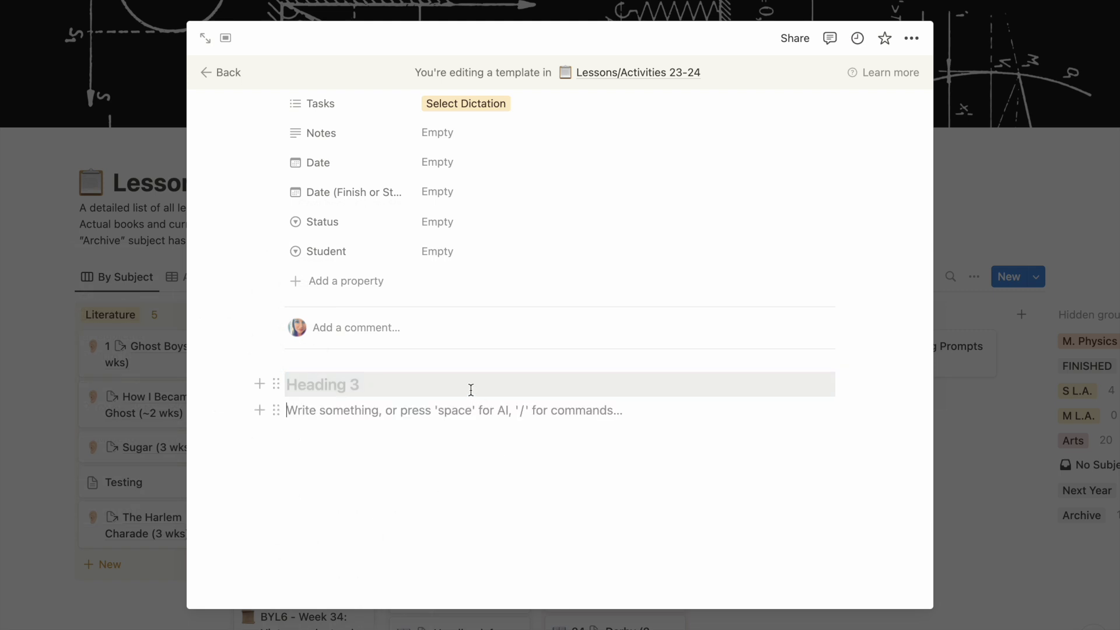
{"action": "left_click", "coordinate": [471, 388]}
{"action": "type", "text": "Heading"}
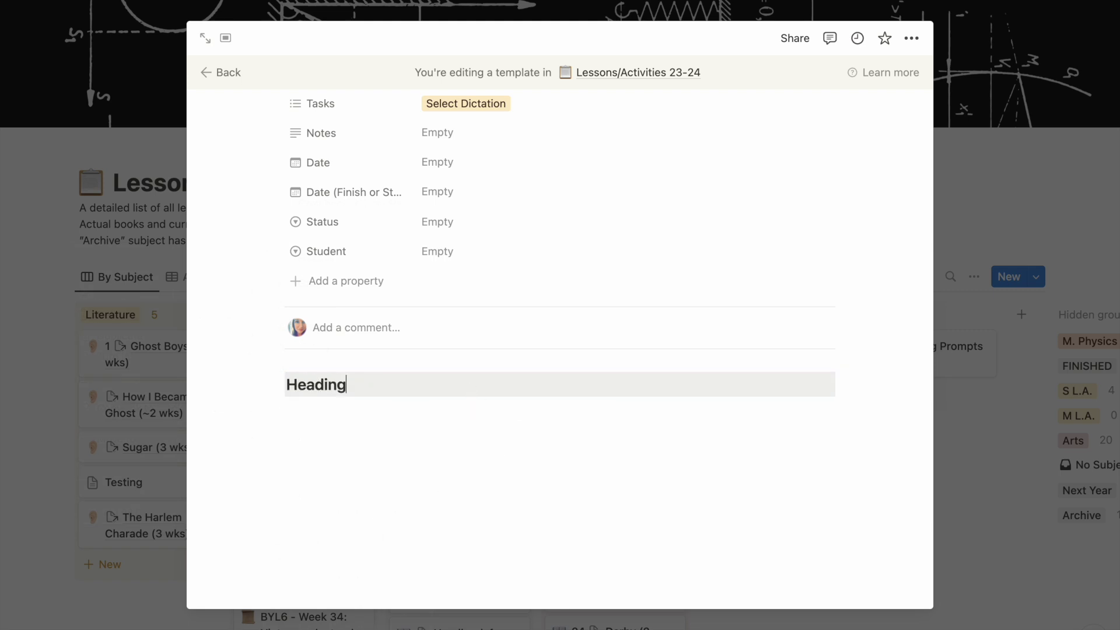
{"action": "key", "text": "Return"}
Change the heading's background colour to light blue.
{"action": "left_click", "coordinate": [276, 385]}
{"action": "mouse_move", "coordinate": [70, 487]}
{"action": "scroll", "coordinate": [350, 554], "scroll_direction": "down", "scroll_amount": 2}
{"action": "left_click", "coordinate": [327, 607]}
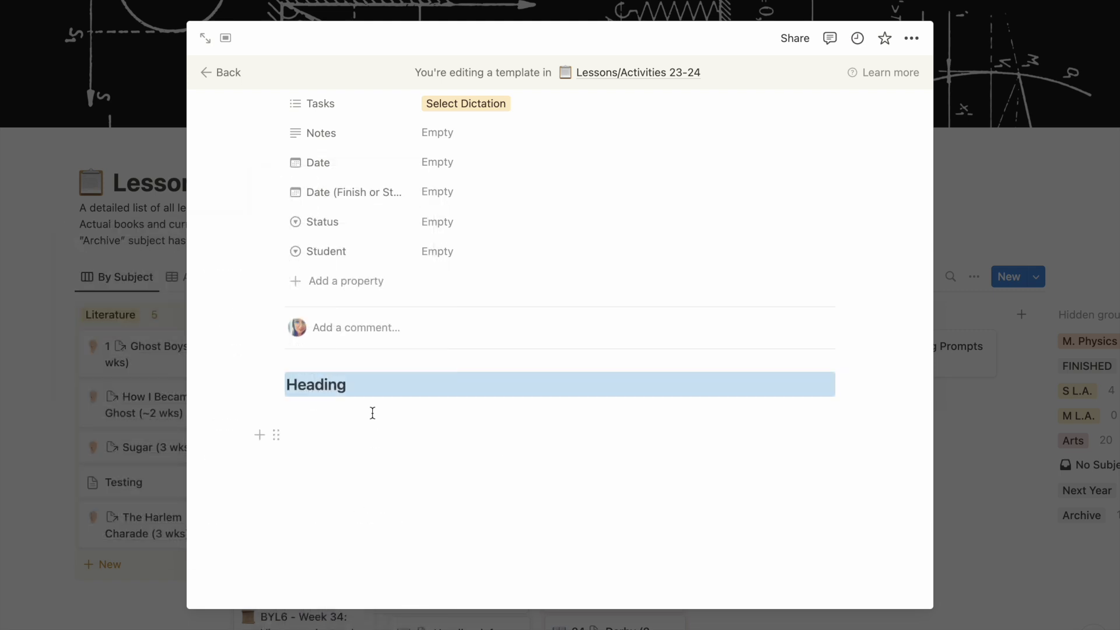
{"action": "left_click", "coordinate": [373, 388]}
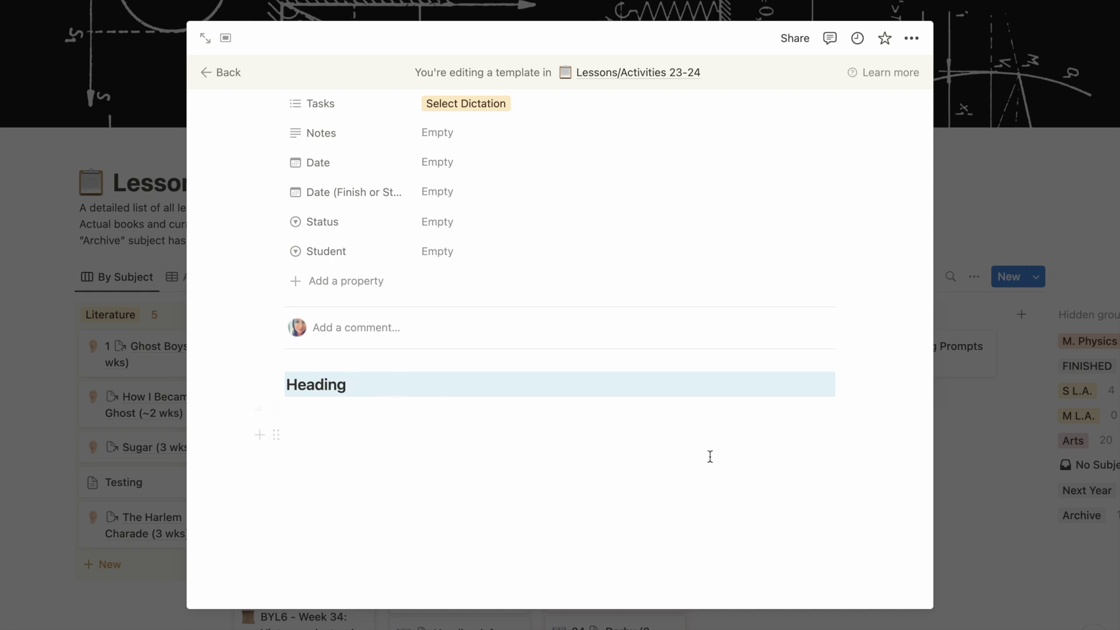
{"action": "key", "text": "Down"}
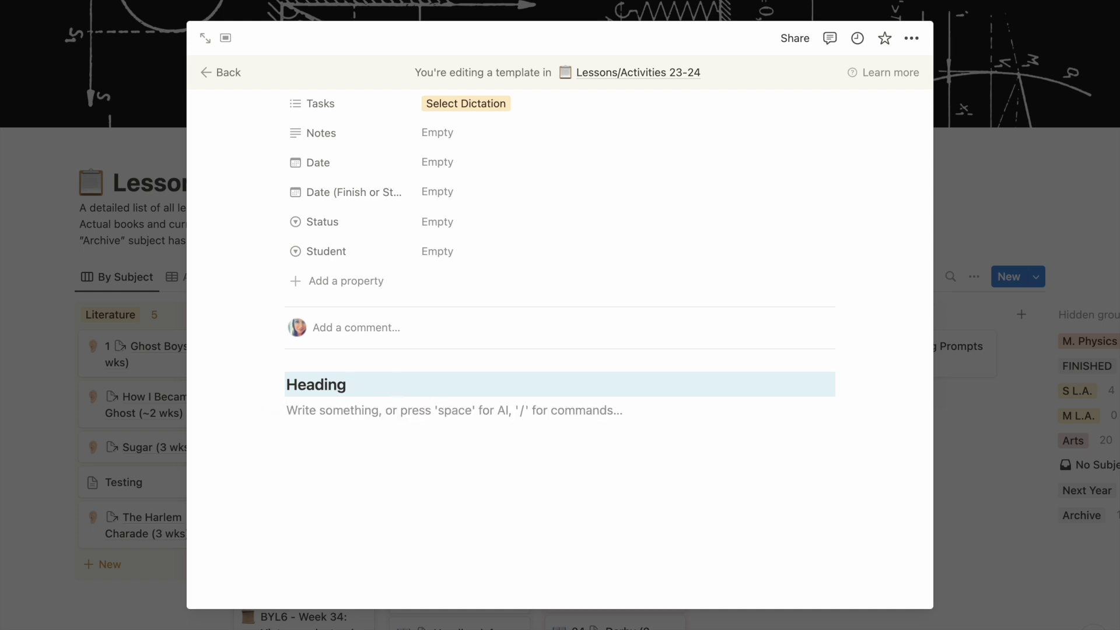
Add a to-do item reading 'ajsfjasd' with an empty to-do below.
{"action": "type", "text": "/to"}
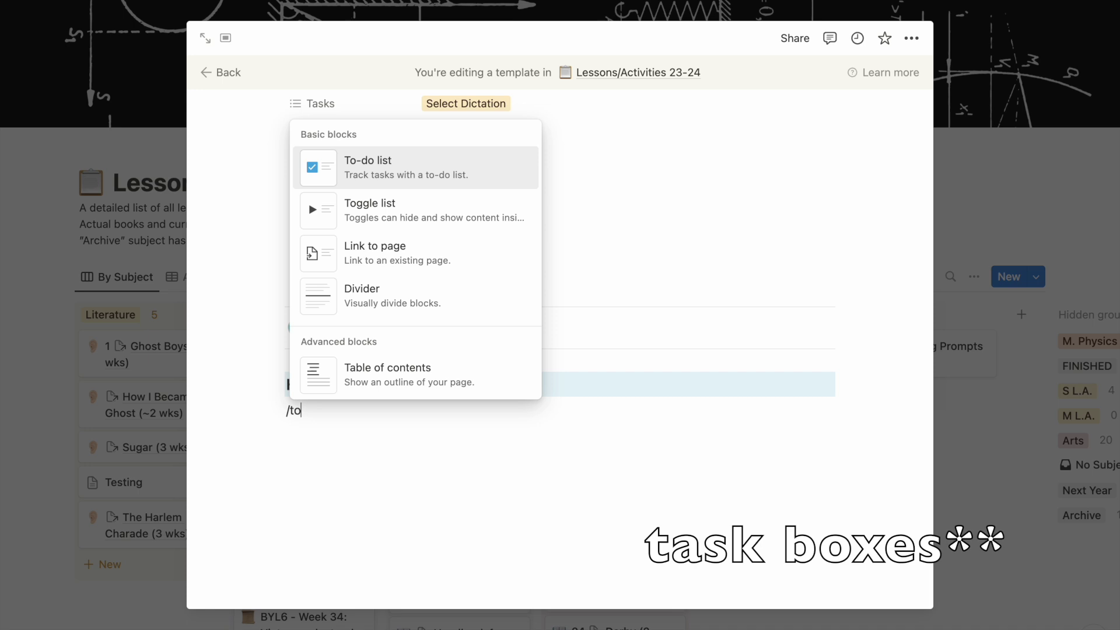
{"action": "key", "text": "Return"}
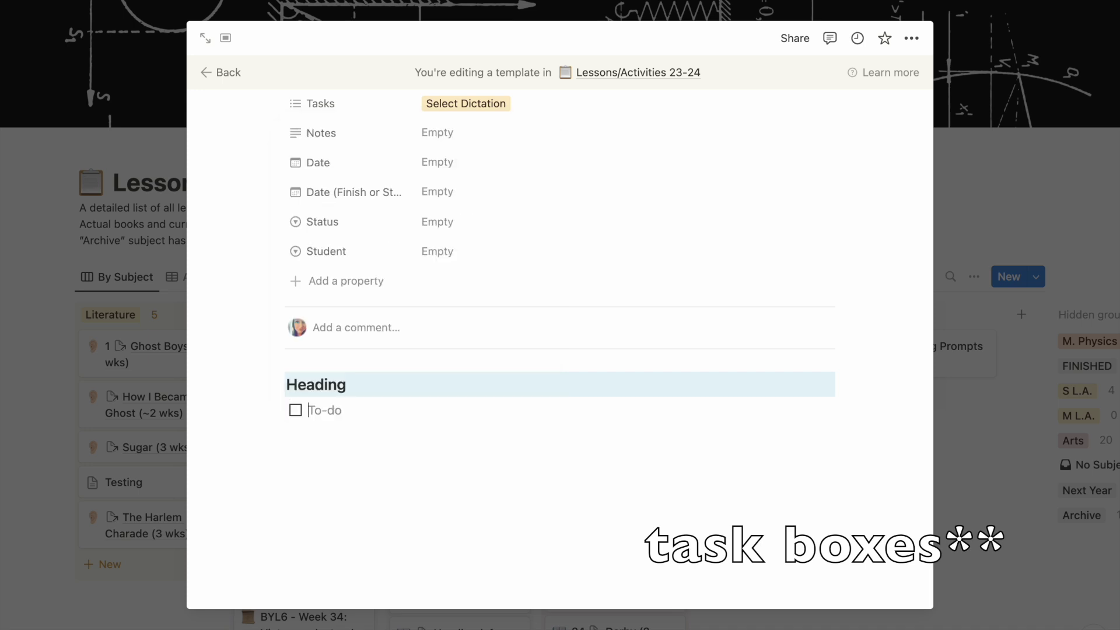
{"action": "type", "text": "ajsfjasd"}
{"action": "key", "text": "Return"}
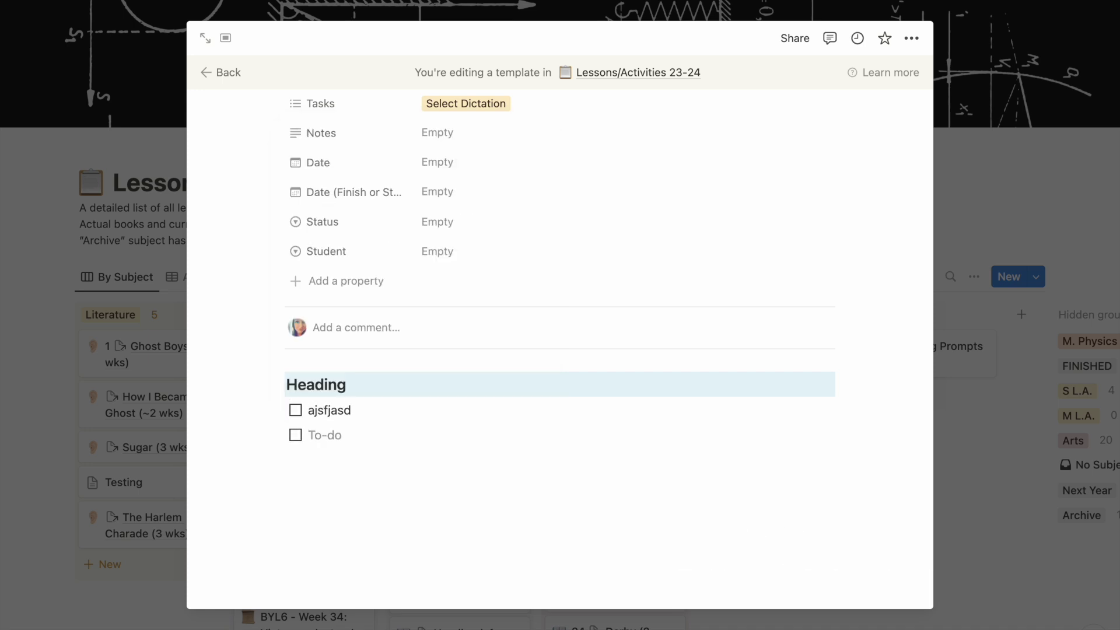
Turn the next block into a toggle titled 'Copywork'.
{"action": "type", "text": "/"}
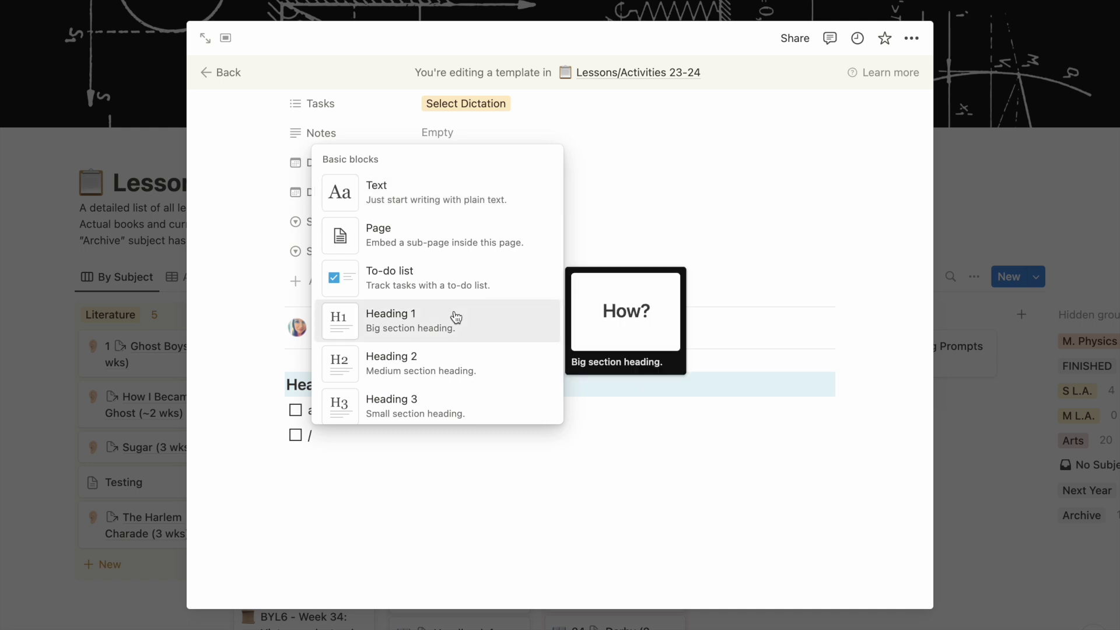
{"action": "scroll", "coordinate": [455, 317], "scroll_direction": "down", "scroll_amount": 3}
{"action": "scroll", "coordinate": [457, 317], "scroll_direction": "down", "scroll_amount": 5}
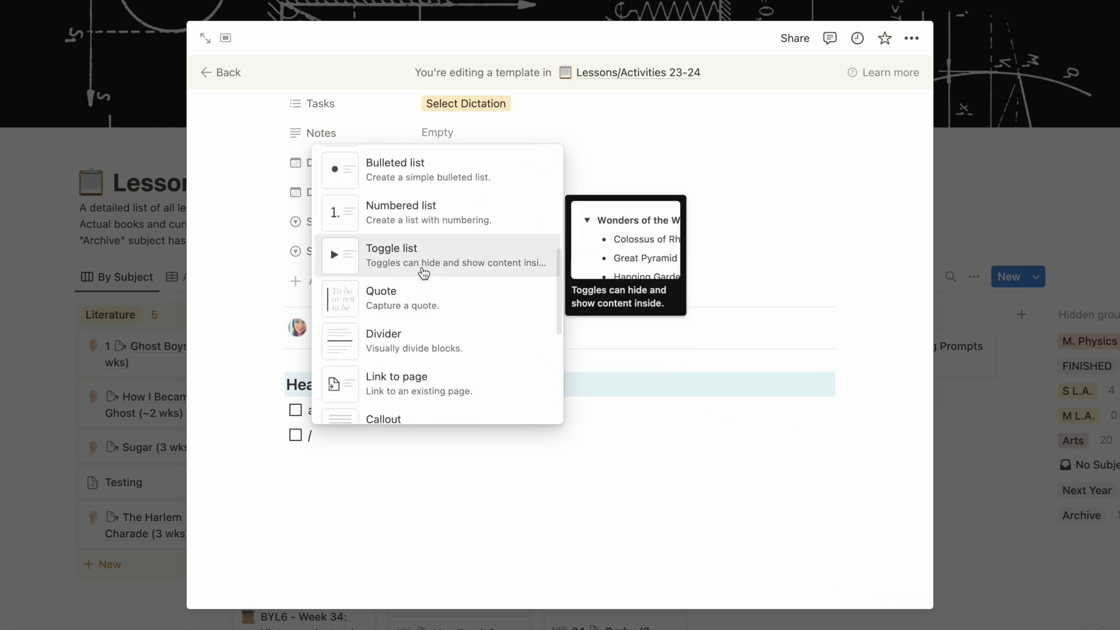
{"action": "left_click", "coordinate": [422, 270]}
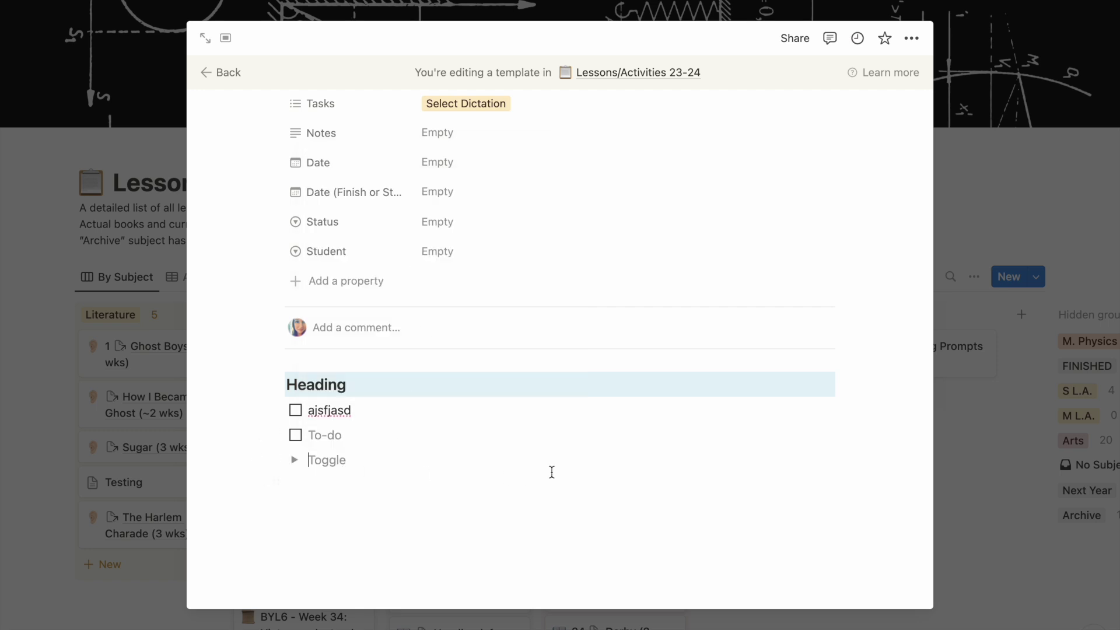
{"action": "type", "text": "Copywork"}
Write 'ch. 1 :' and a sample line inside the Copywork toggle, then collapse it.
{"action": "left_click", "coordinate": [294, 460]}
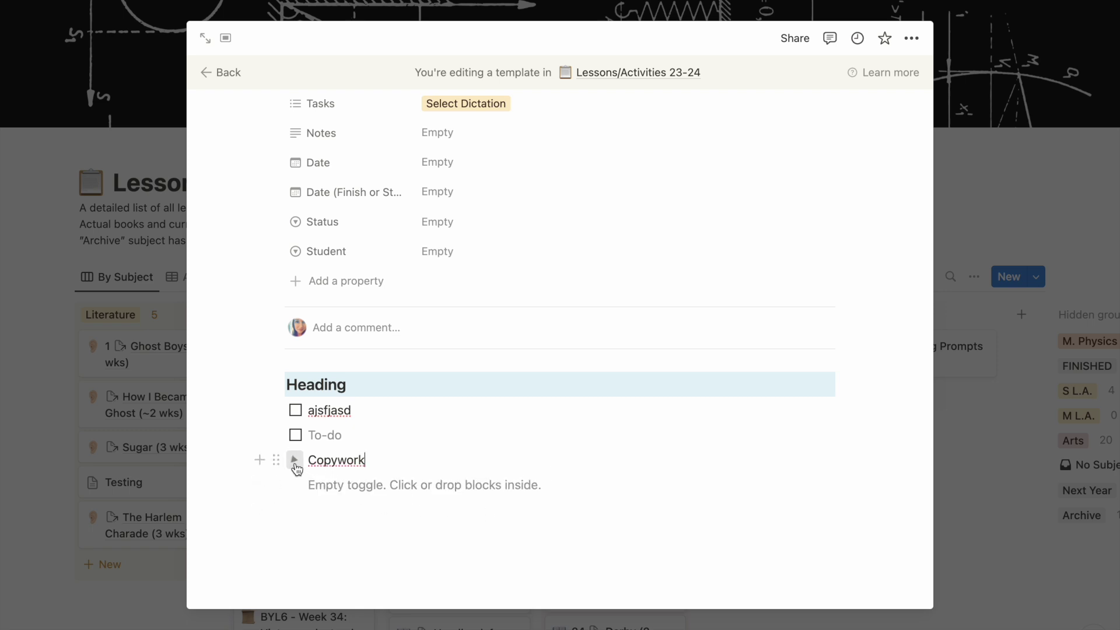
{"action": "left_click", "coordinate": [343, 490]}
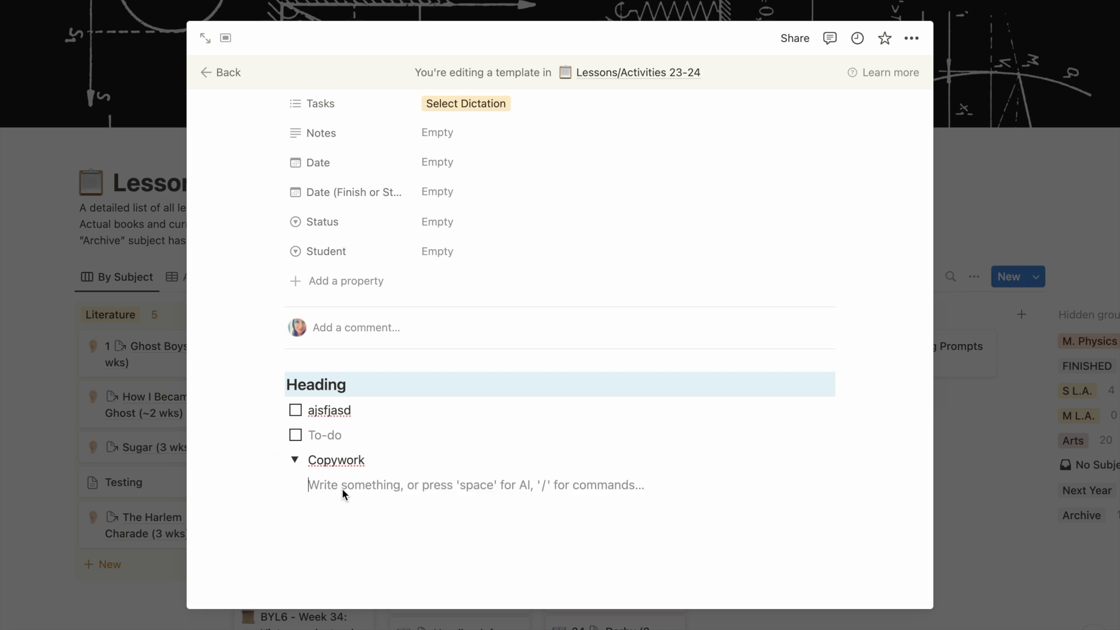
{"action": "type", "text": "ch. "}
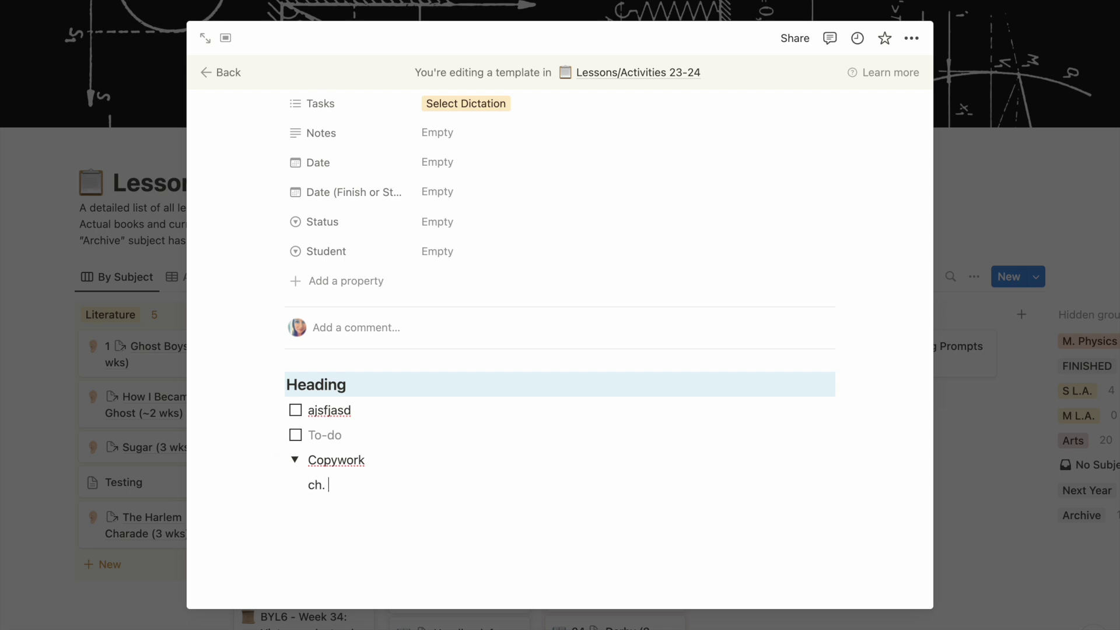
{"action": "type", "text": "1 :"}
{"action": "key", "text": "Return"}
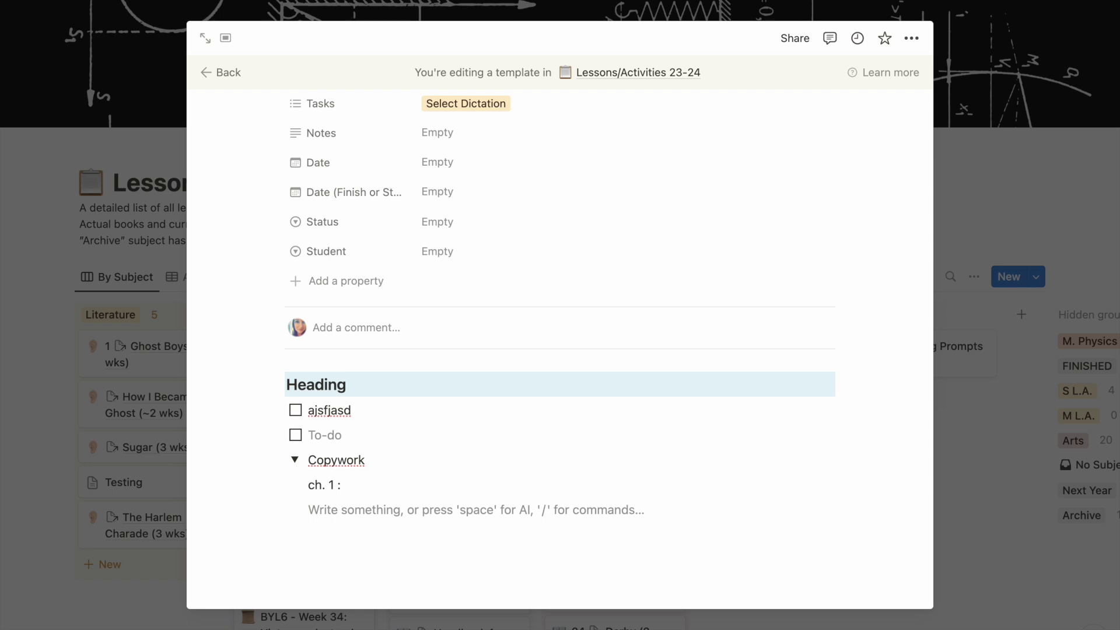
{"action": "type", "text": "jsdjfkjsdhfkjd"}
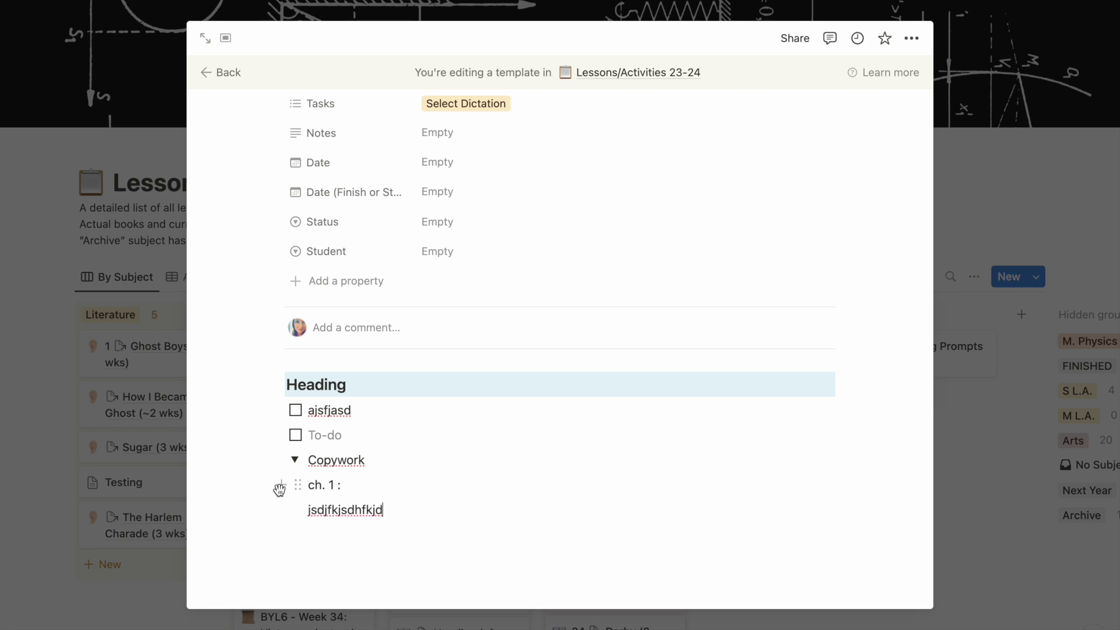
{"action": "left_click", "coordinate": [296, 461]}
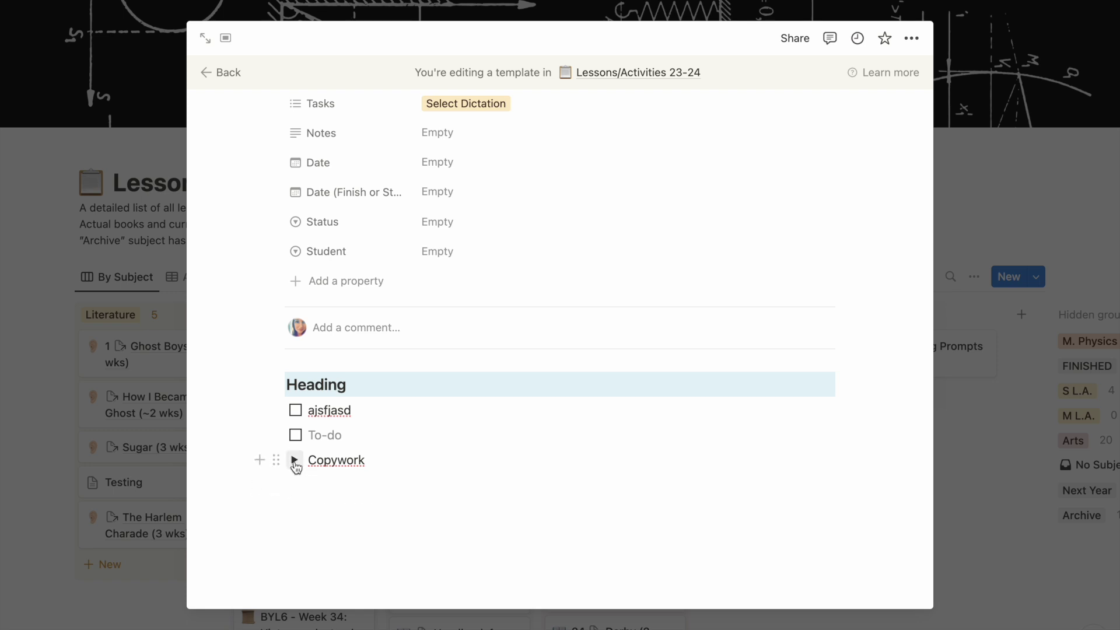
{"action": "left_click", "coordinate": [296, 461]}
{"action": "left_click", "coordinate": [295, 461]}
Remove the stray slash below the toggle and leave an empty block under Copywork.
{"action": "key", "text": "Return"}
{"action": "type", "text": "/"}
{"action": "scroll", "coordinate": [379, 385], "scroll_direction": "down", "scroll_amount": 1}
{"action": "scroll", "coordinate": [379, 385], "scroll_direction": "down", "scroll_amount": 5}
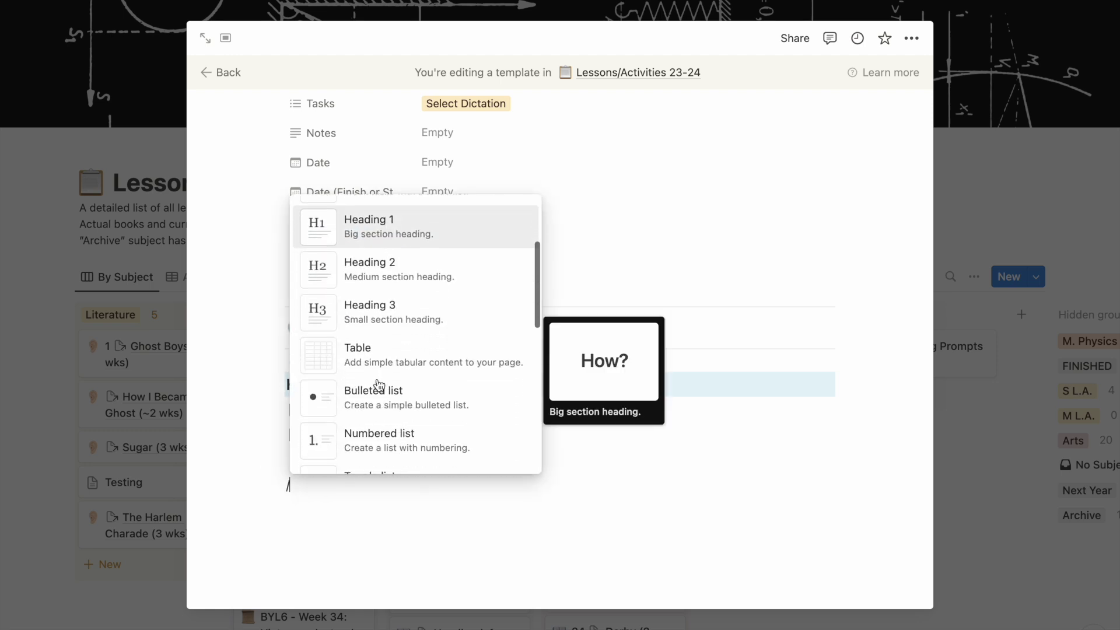
{"action": "scroll", "coordinate": [482, 349], "scroll_direction": "down", "scroll_amount": 4}
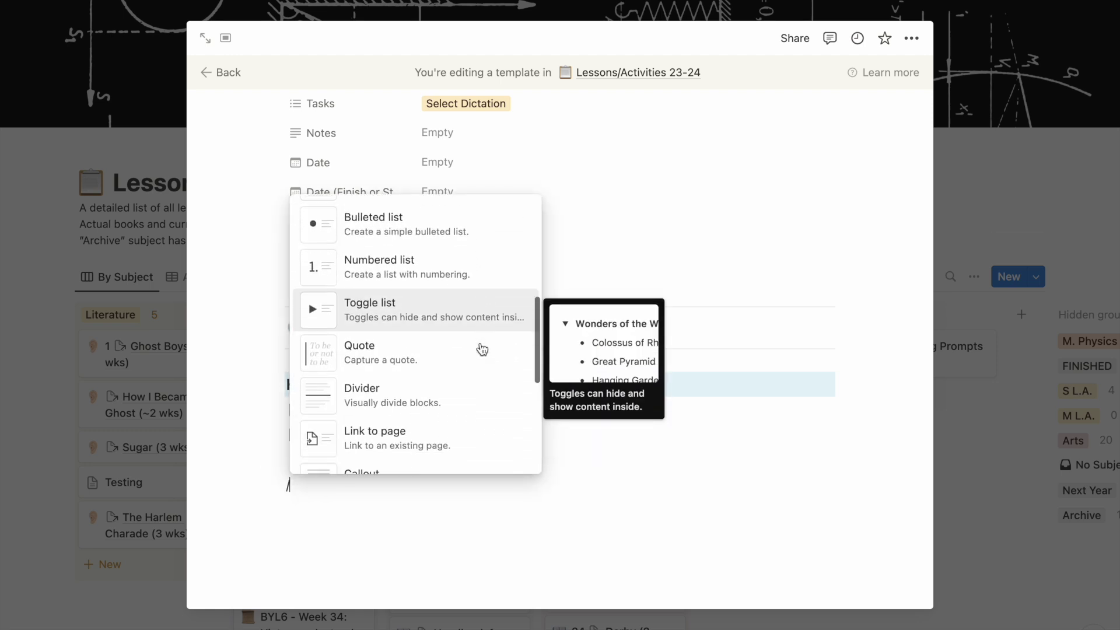
{"action": "scroll", "coordinate": [482, 349], "scroll_direction": "down", "scroll_amount": 3}
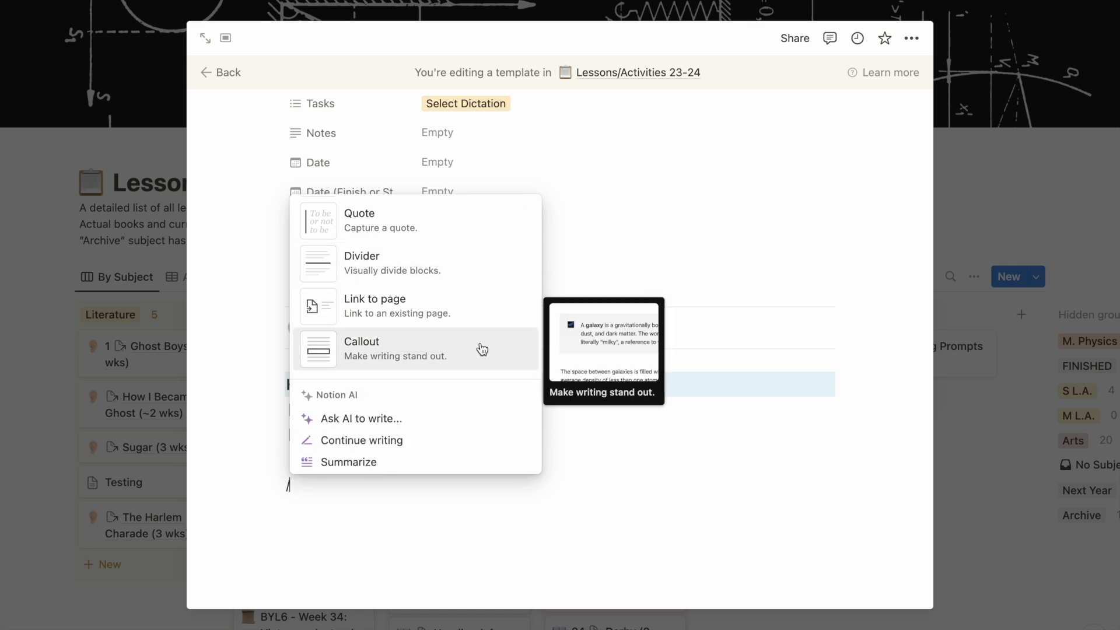
{"action": "left_click", "coordinate": [514, 528]}
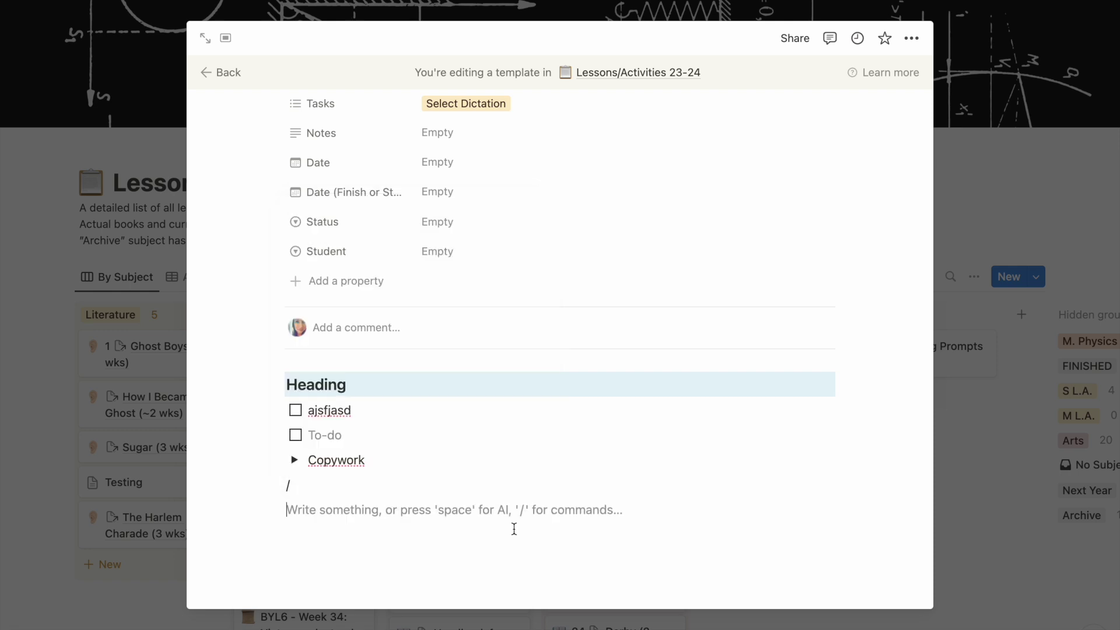
{"action": "left_click", "coordinate": [288, 484]}
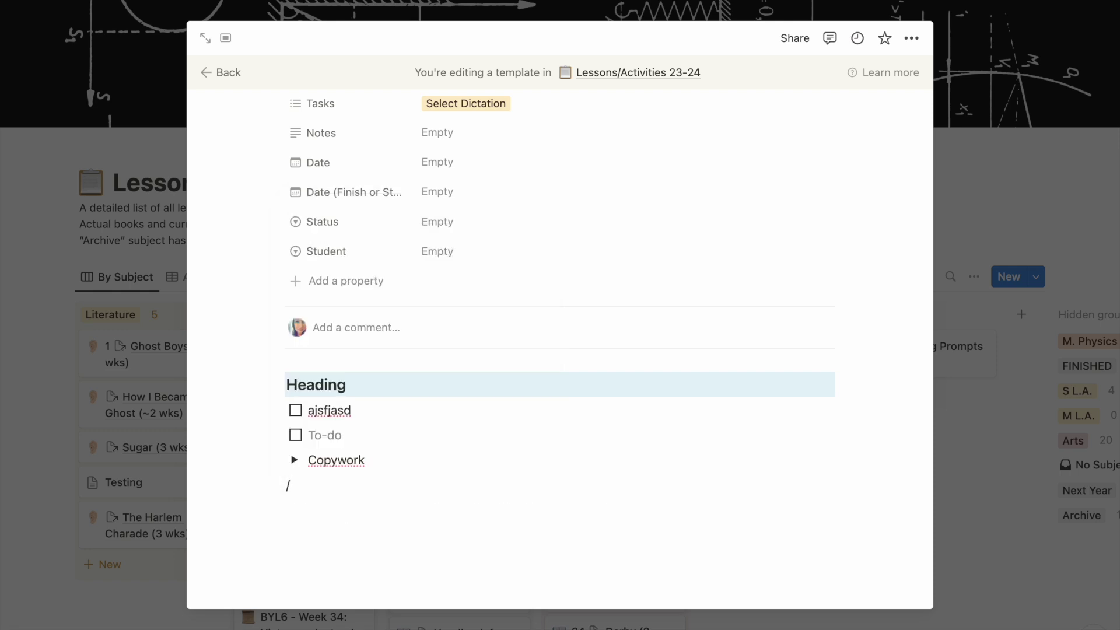
{"action": "key", "text": "BackSpace"}
{"action": "key", "text": "Return"}
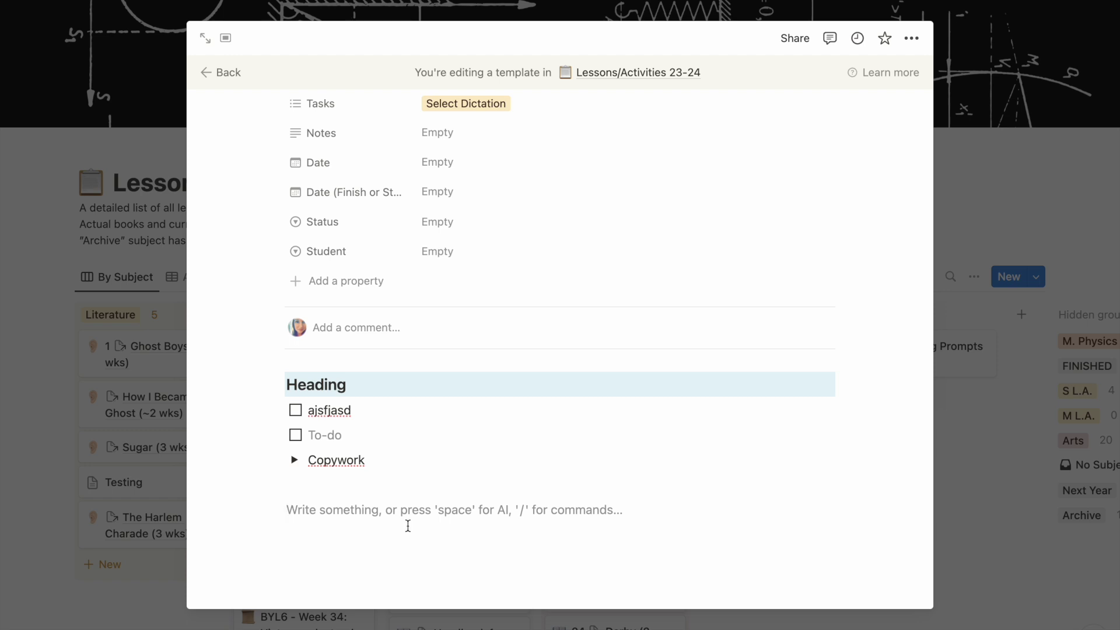
Insert a button block via /but and name it 'Copywork'.
{"action": "type", "text": "/but"}
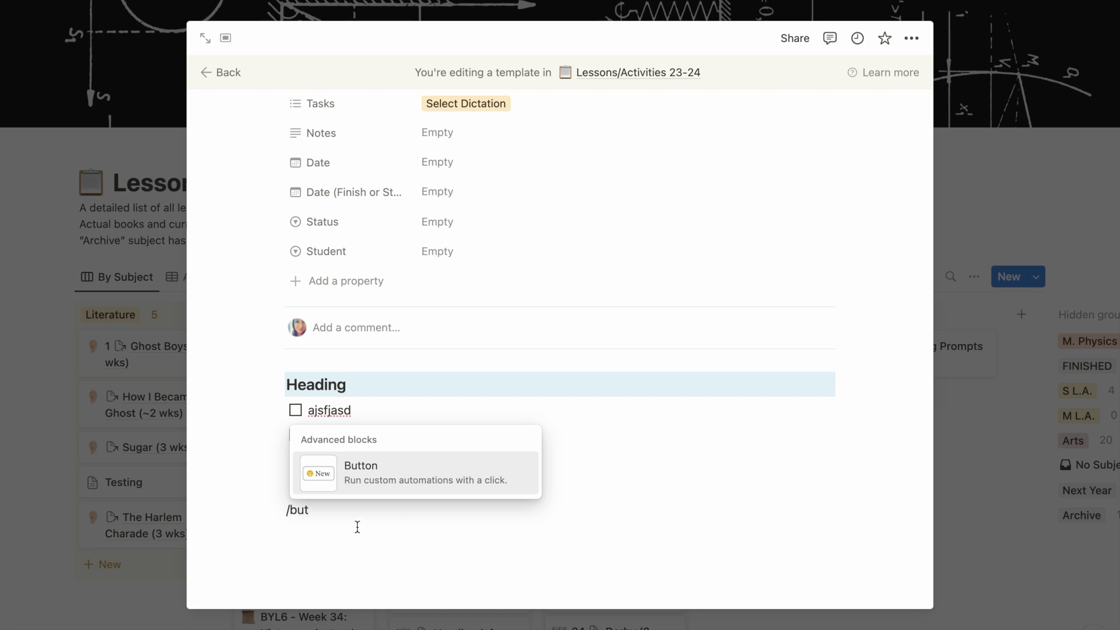
{"action": "left_click", "coordinate": [385, 469]}
{"action": "scroll", "coordinate": [594, 448], "scroll_direction": "down", "scroll_amount": 3}
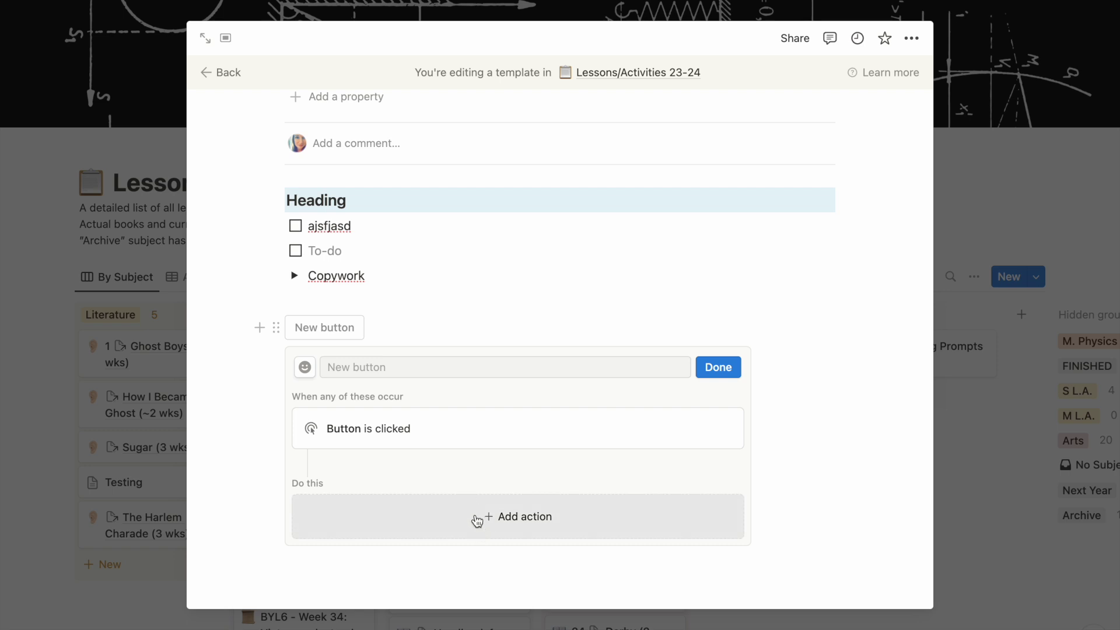
{"action": "left_click", "coordinate": [413, 371]}
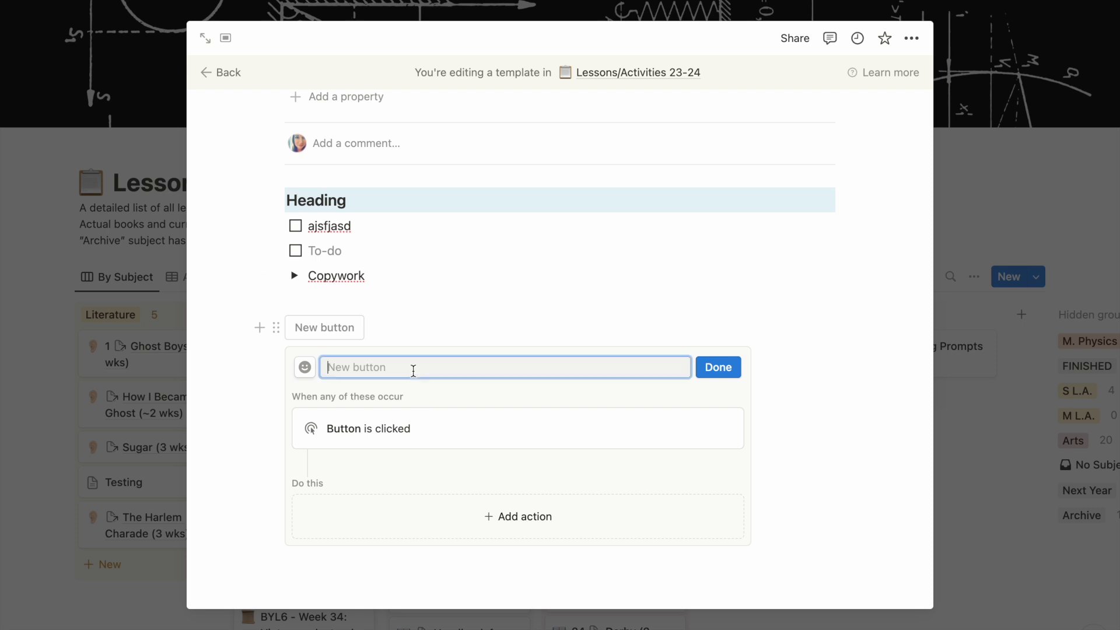
{"action": "type", "text": "Copywork"}
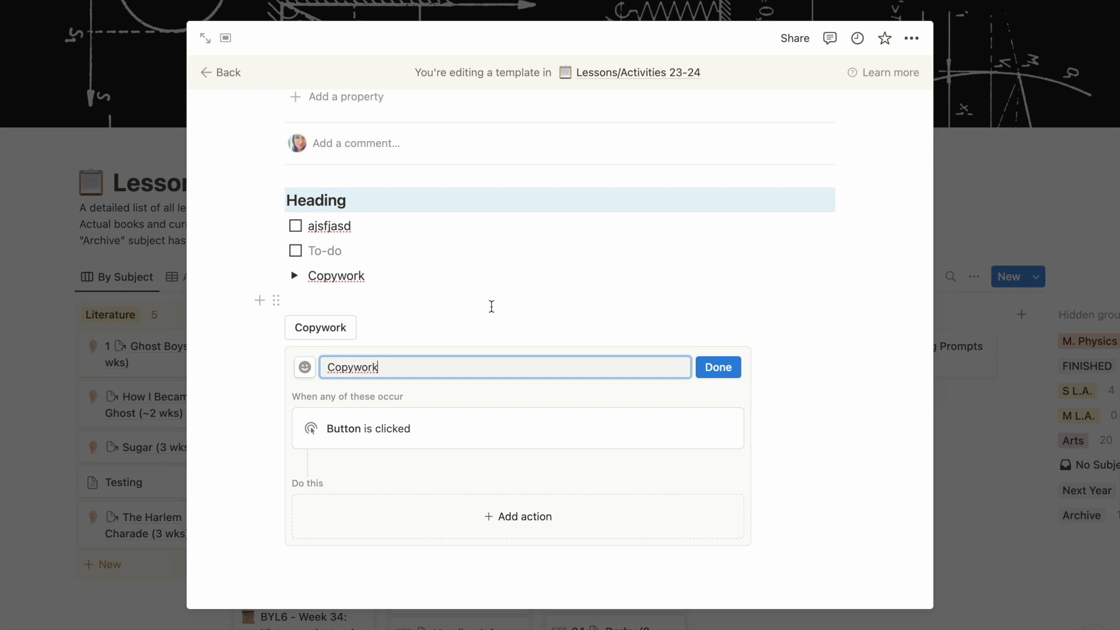
{"action": "type", "text": "ch"}
{"action": "key", "text": "BackSpace"}
{"action": "key", "text": "BackSpace"}
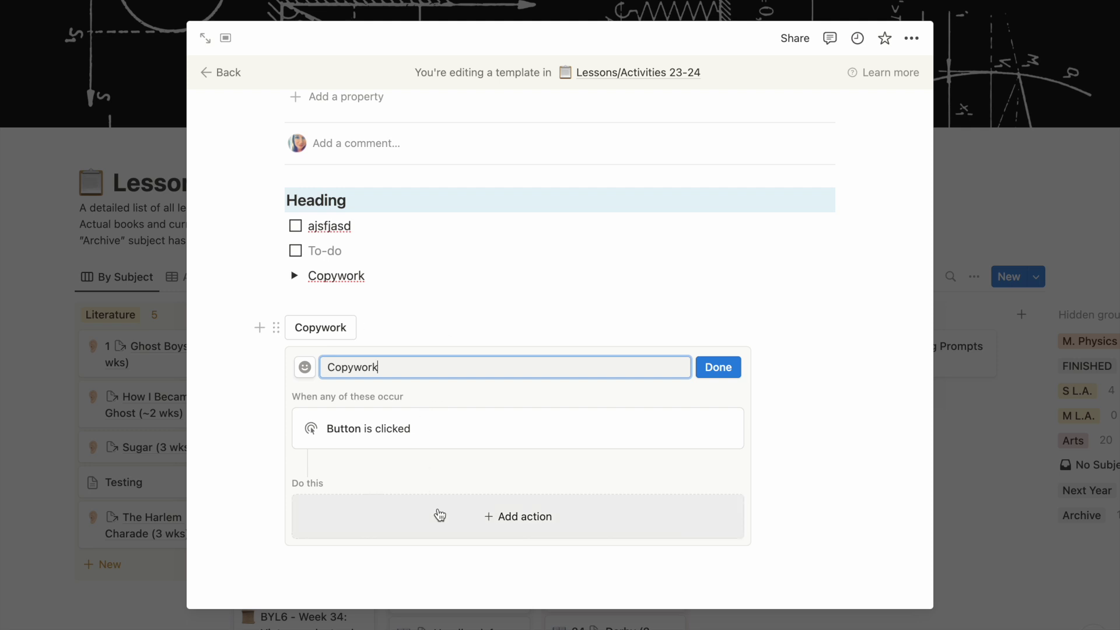
{"action": "left_click", "coordinate": [409, 523]}
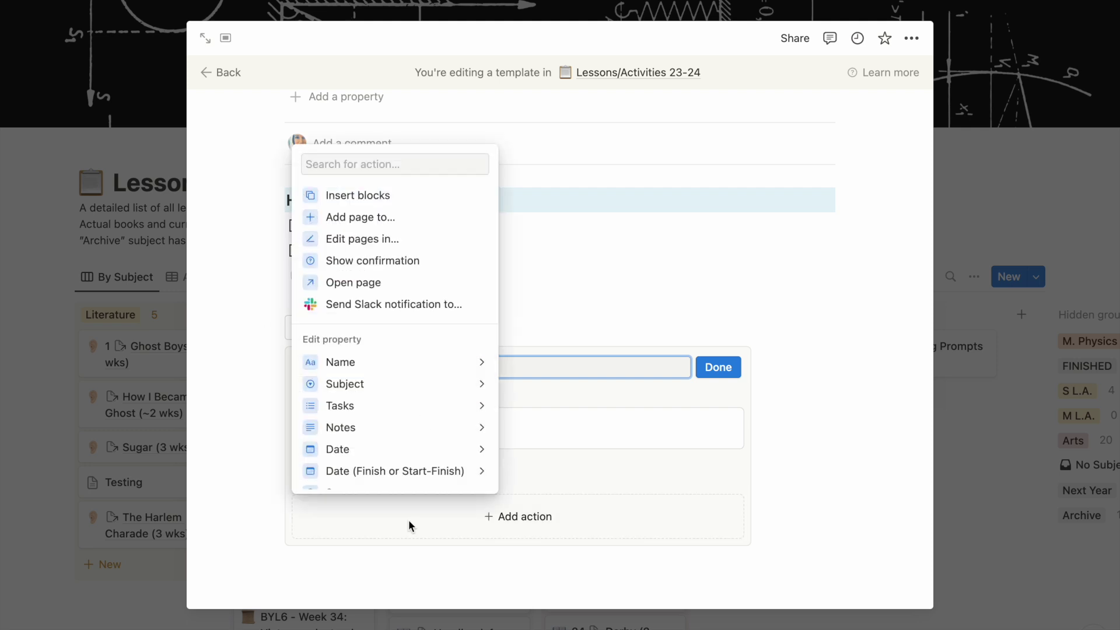
Make the button insert a 'Copywork ch. 1' toggle containing "word" below itself.
{"action": "left_click", "coordinate": [390, 197]}
{"action": "scroll", "coordinate": [566, 475], "scroll_direction": "down", "scroll_amount": 3}
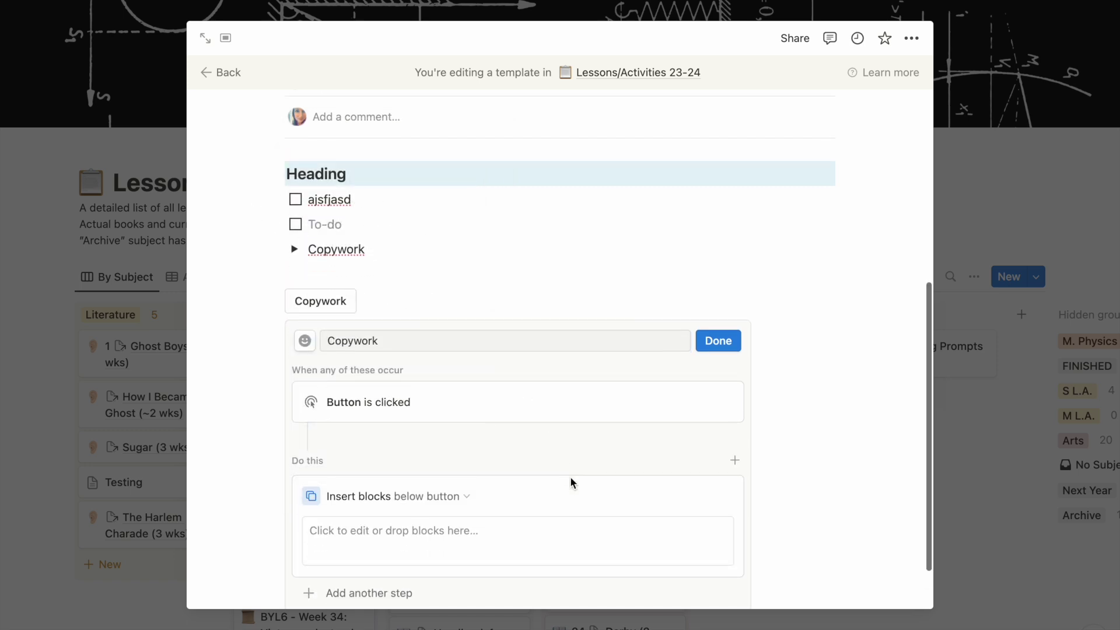
{"action": "left_click", "coordinate": [570, 479]}
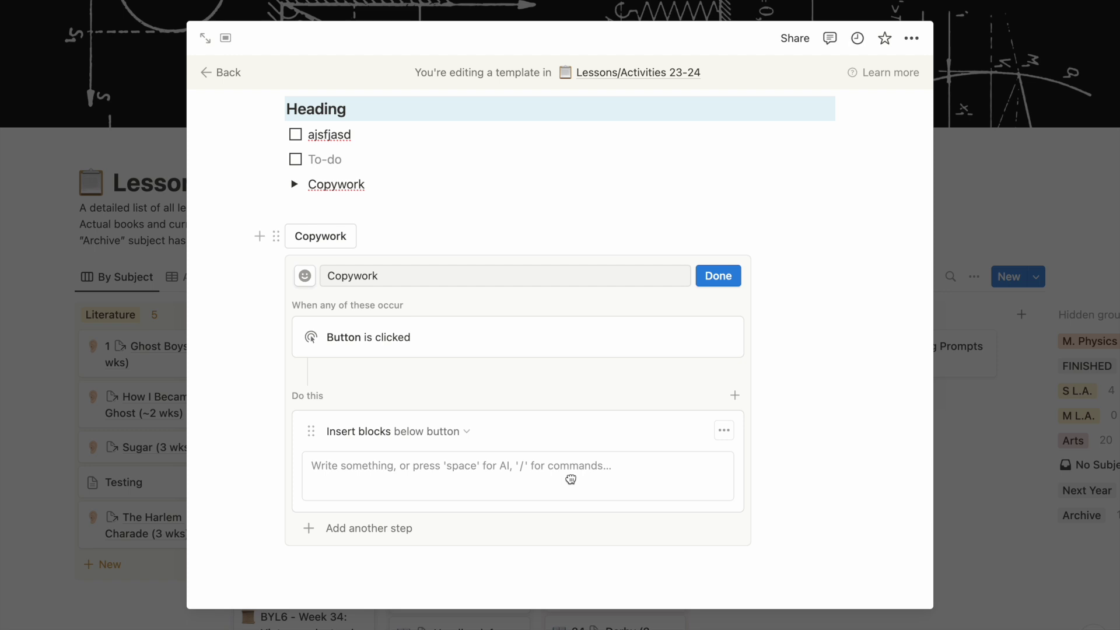
{"action": "type", "text": "/tog"}
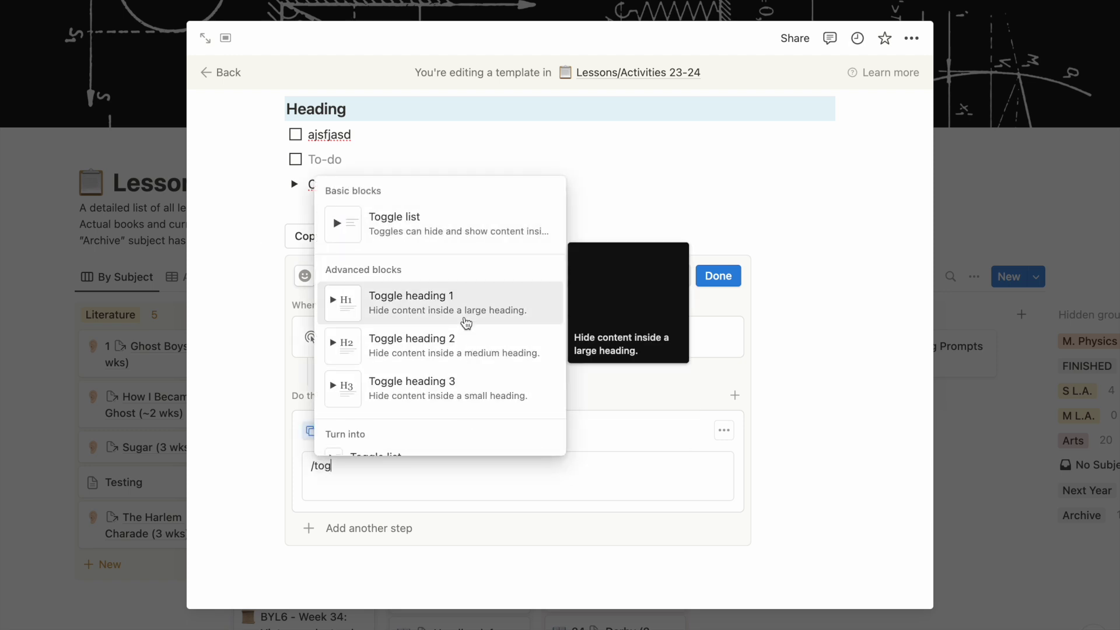
{"action": "left_click", "coordinate": [481, 232]}
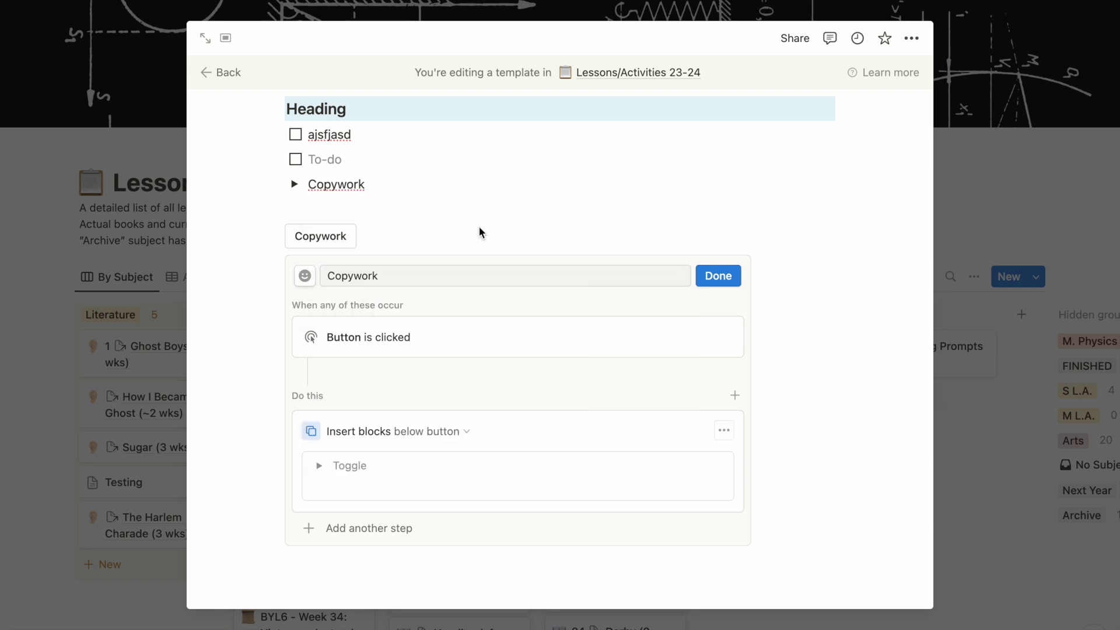
{"action": "type", "text": "Copywork ch. 1"}
{"action": "left_click", "coordinate": [320, 465]}
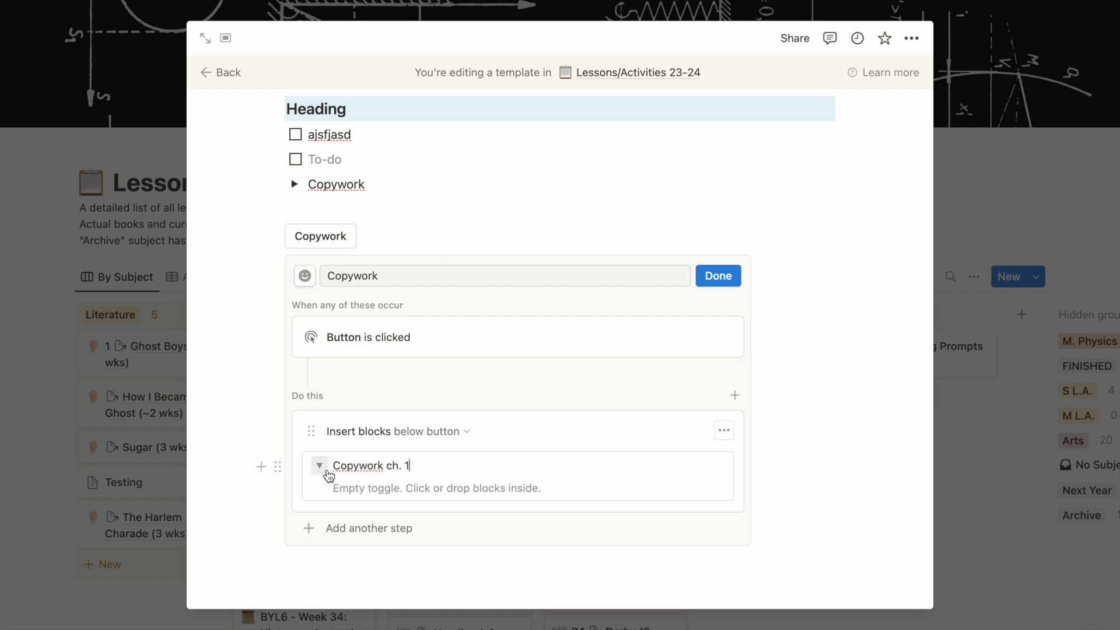
{"action": "left_click", "coordinate": [448, 492]}
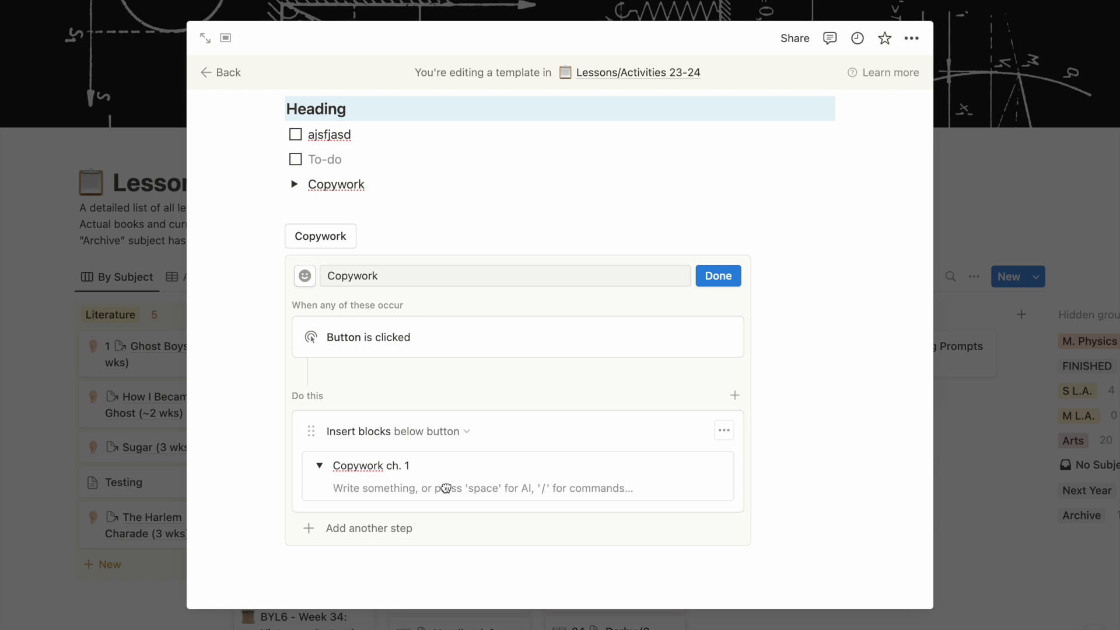
{"action": "type", "text": "\""}
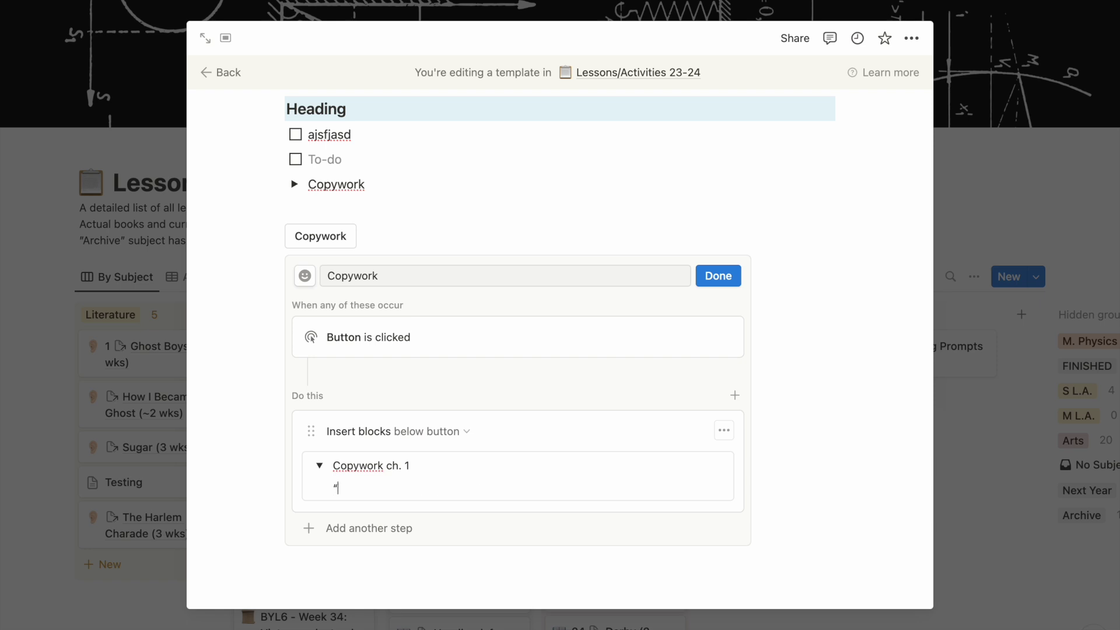
{"action": "type", "text": "word”"}
{"action": "left_click", "coordinate": [718, 275]}
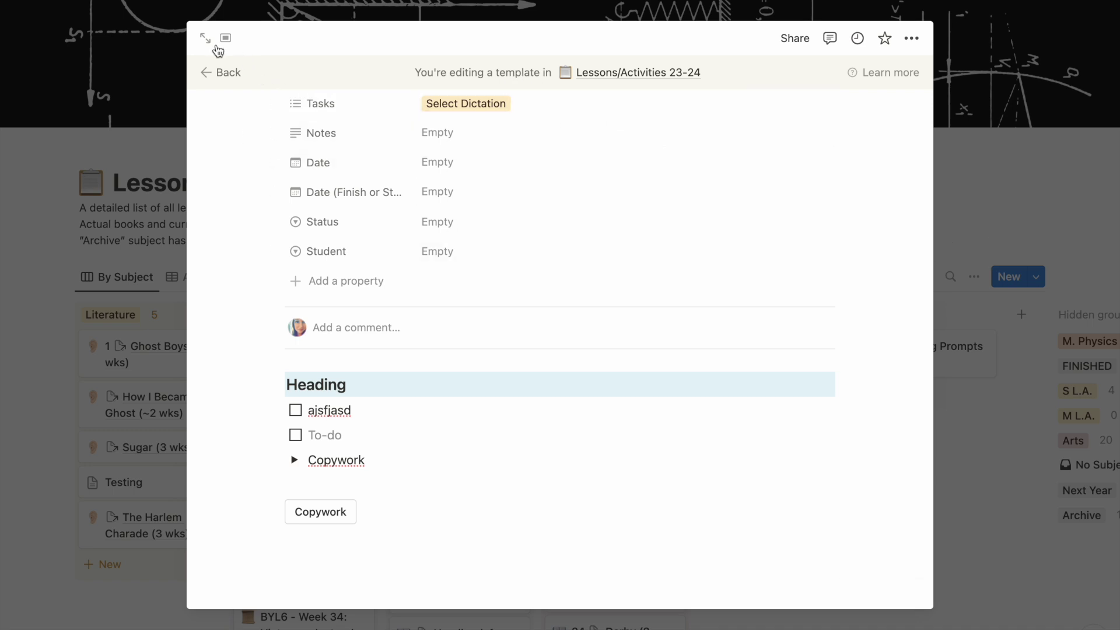
Create a page from Tester Template, title it 'Lesson 1', and press its Copywork button.
{"action": "left_click", "coordinate": [216, 76]}
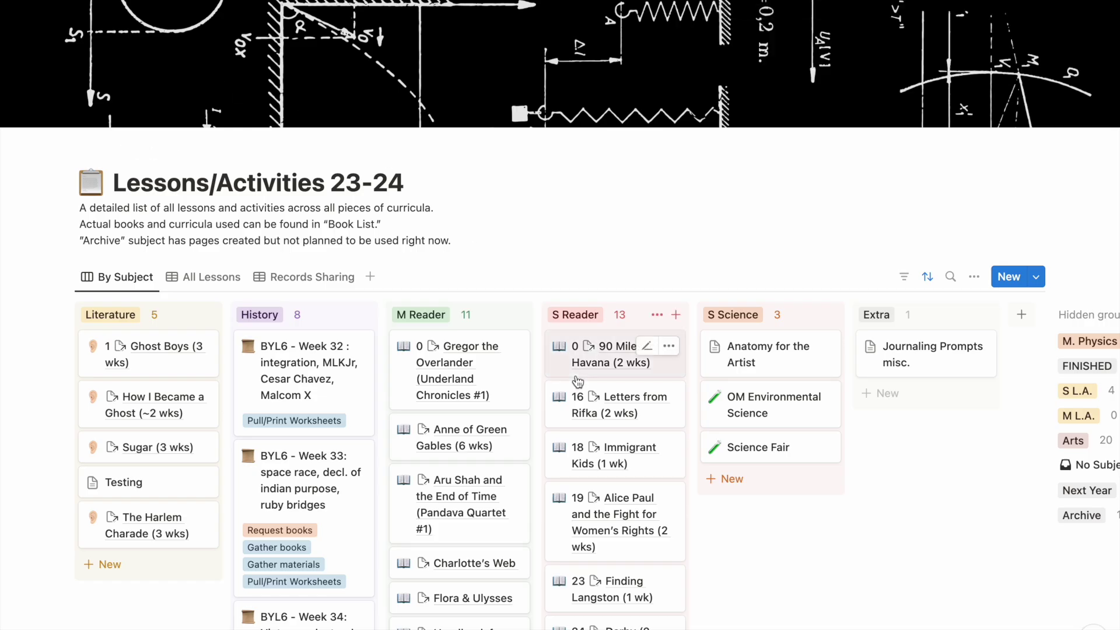
{"action": "left_click", "coordinate": [1037, 277]}
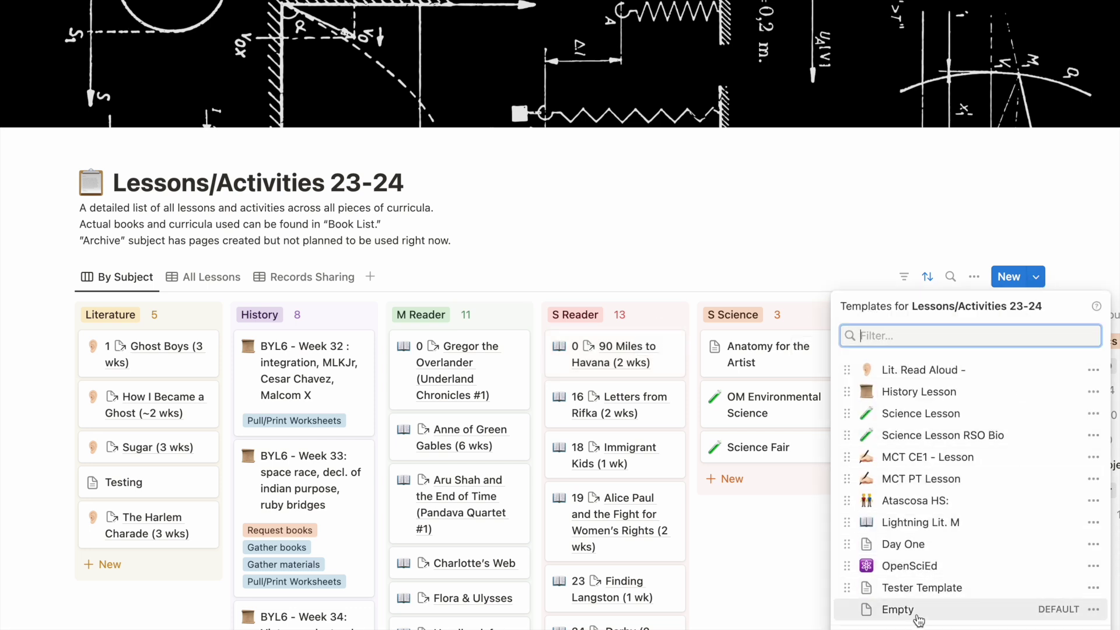
{"action": "left_click", "coordinate": [922, 593]}
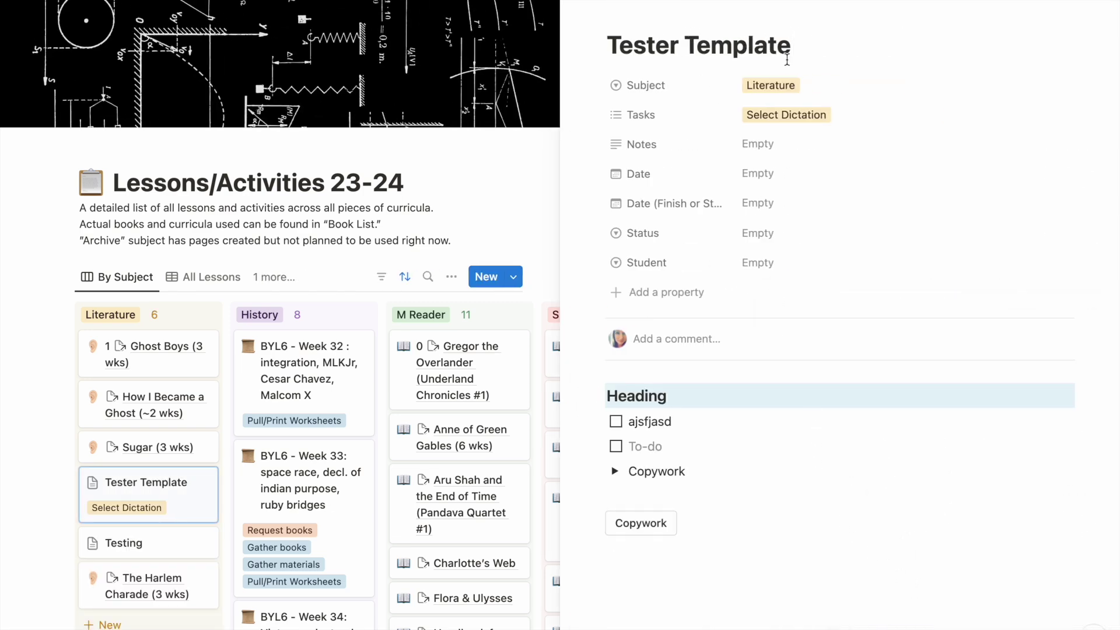
{"action": "triple_click", "coordinate": [699, 44]}
{"action": "type", "text": "Lesson 1"}
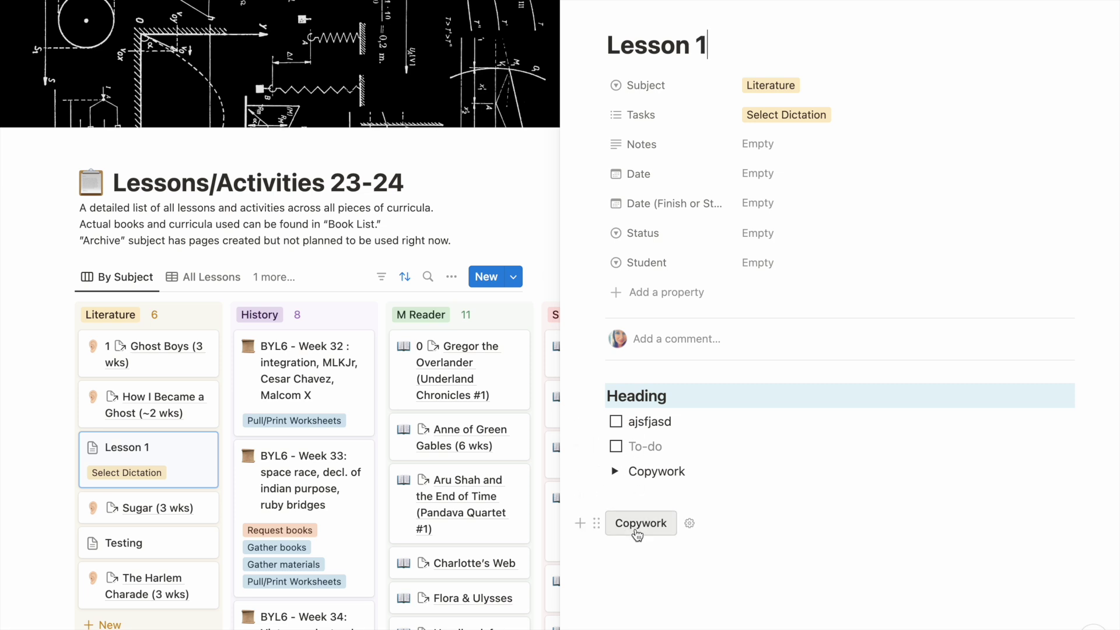
{"action": "left_click", "coordinate": [640, 525]}
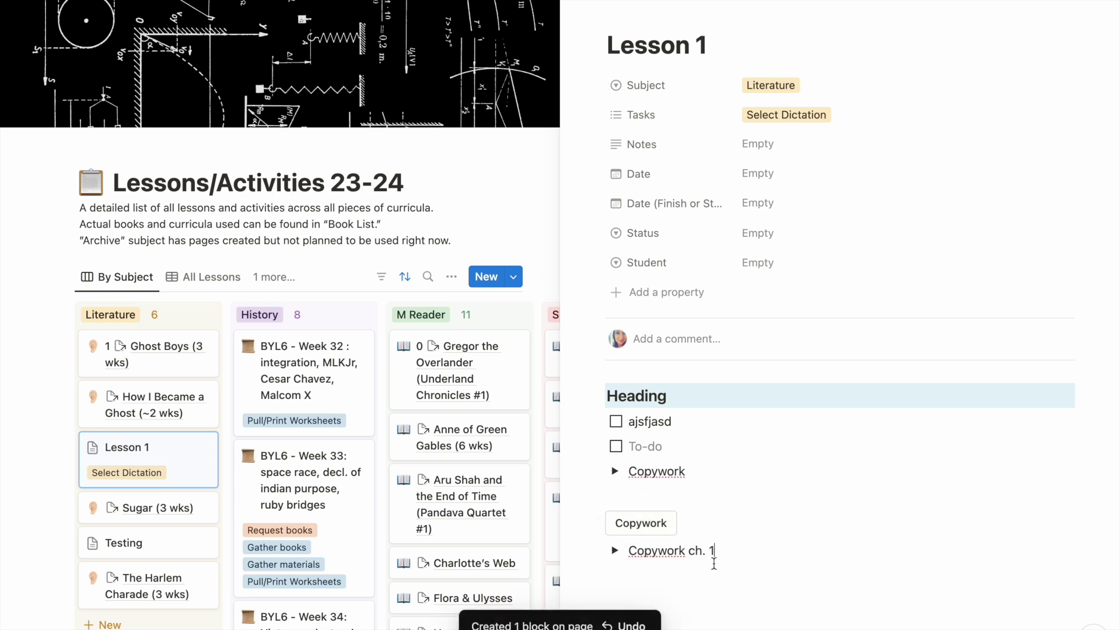
Fill the Copywork ch. 1 toggle's quote line with sample text.
{"action": "left_click", "coordinate": [715, 552]}
{"action": "key", "text": "Return"}
{"action": "type", "text": "“word”"}
{"action": "double_click", "coordinate": [649, 577]}
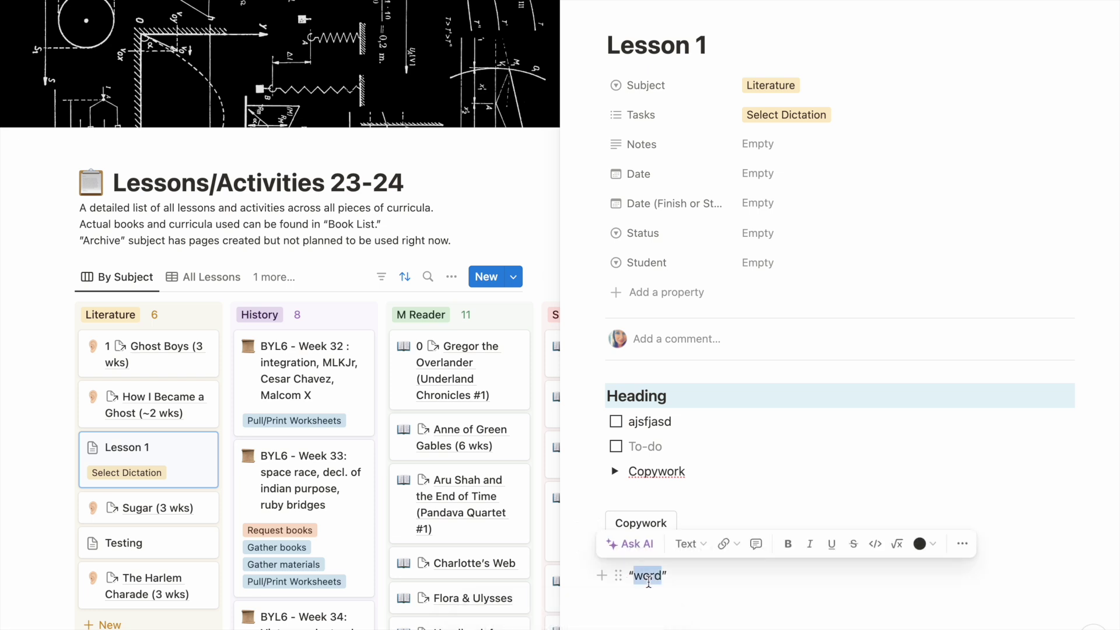
{"action": "type", "text": "skjhgfjwdhgfjdshfjkdf"}
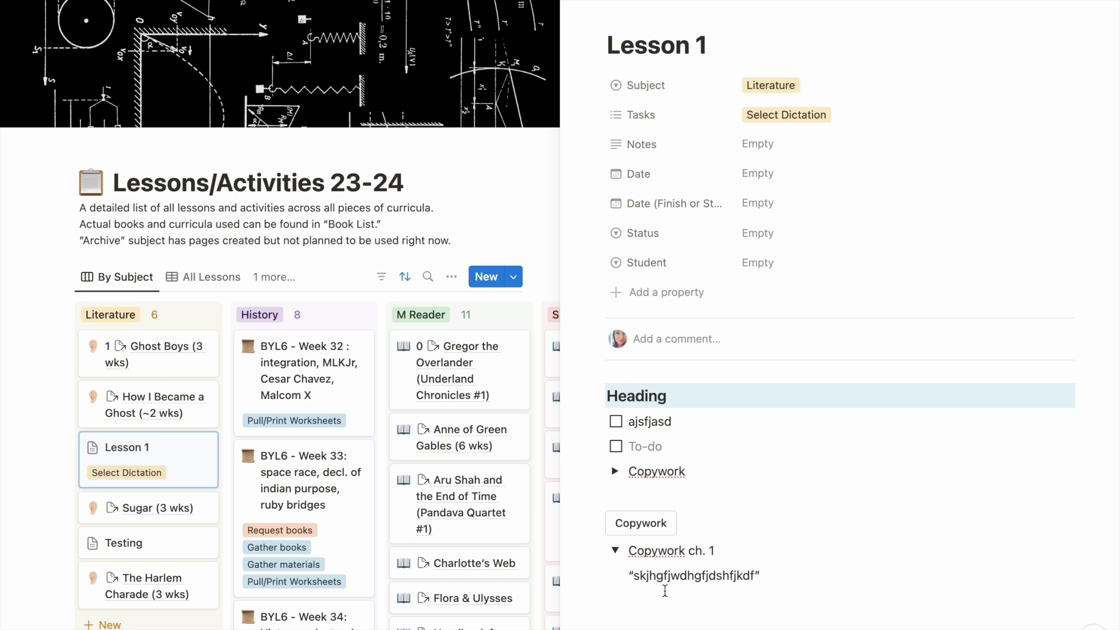
Add a second copywork toggle and move both toggles above the button.
{"action": "left_click", "coordinate": [645, 524]}
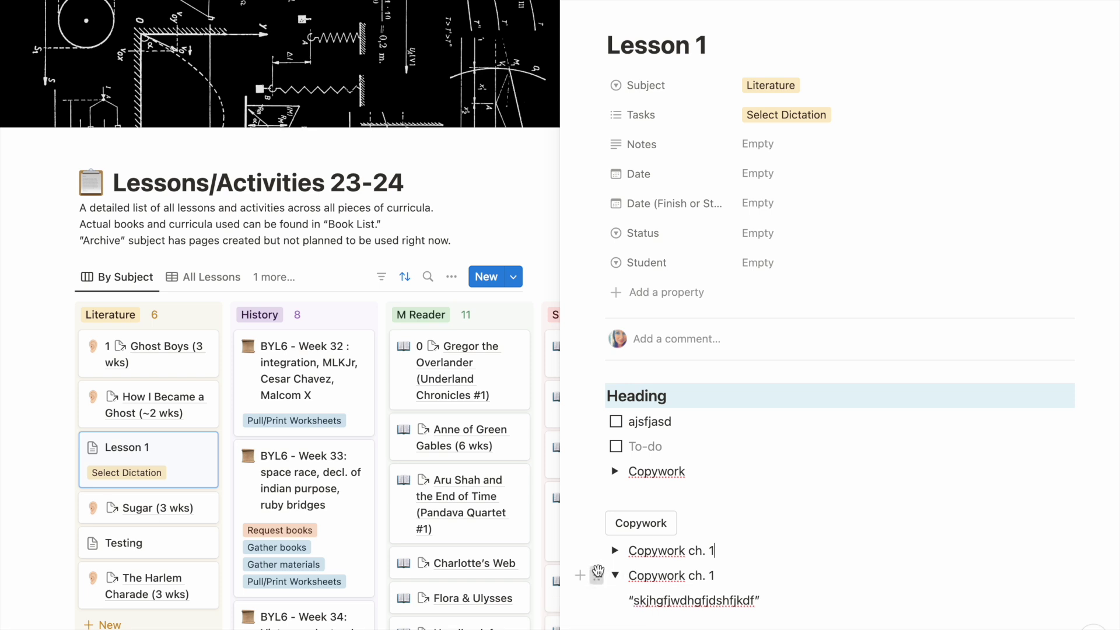
{"action": "left_click_drag", "start_coordinate": [597, 570], "coordinate": [604, 544]}
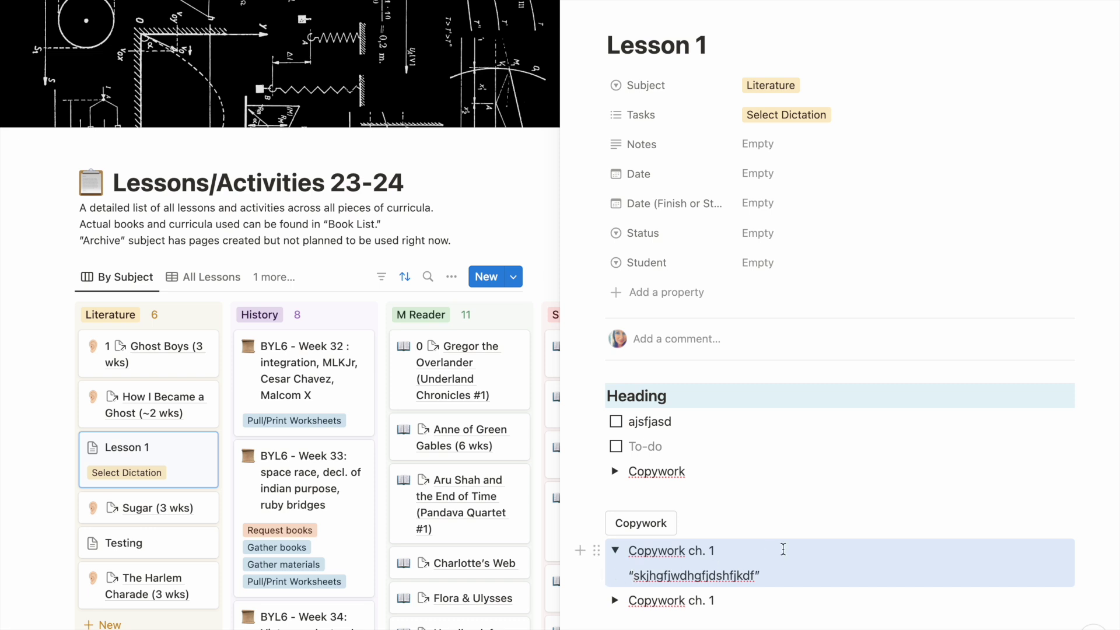
{"action": "key", "text": "shift+Down"}
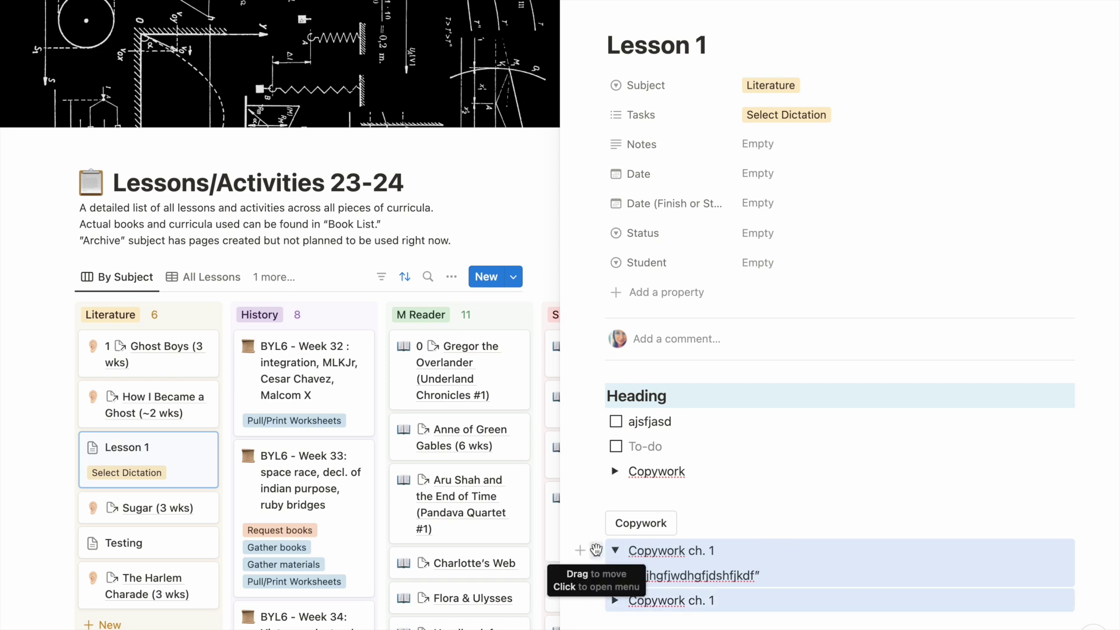
{"action": "left_click_drag", "start_coordinate": [596, 549], "coordinate": [590, 474]}
{"action": "scroll", "coordinate": [685, 610], "scroll_direction": "down", "scroll_amount": 1}
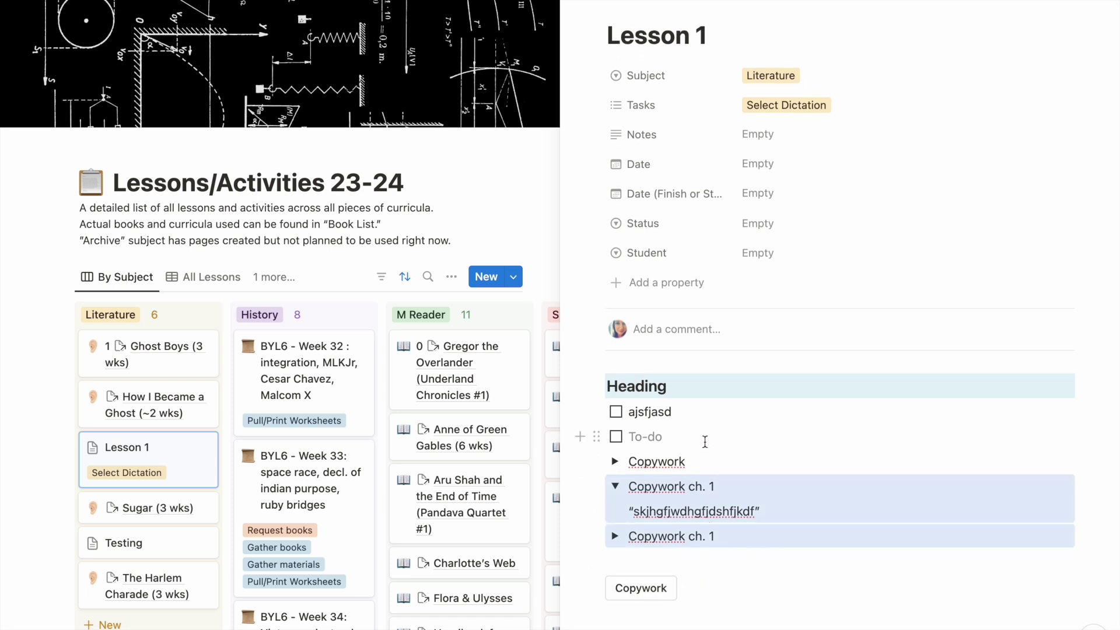
Rename the second toggle 'Copywork ch. 2', fill its text, and collapse both toggles.
{"action": "left_click", "coordinate": [740, 531]}
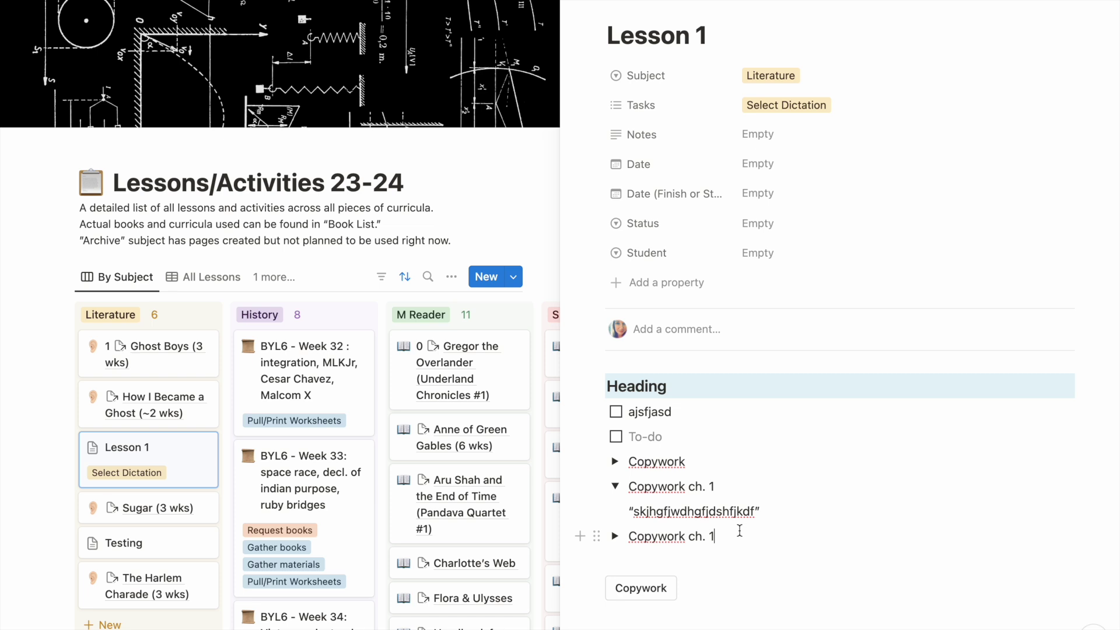
{"action": "key", "text": "BackSpace"}
{"action": "type", "text": "2"}
{"action": "left_click", "coordinate": [615, 536]}
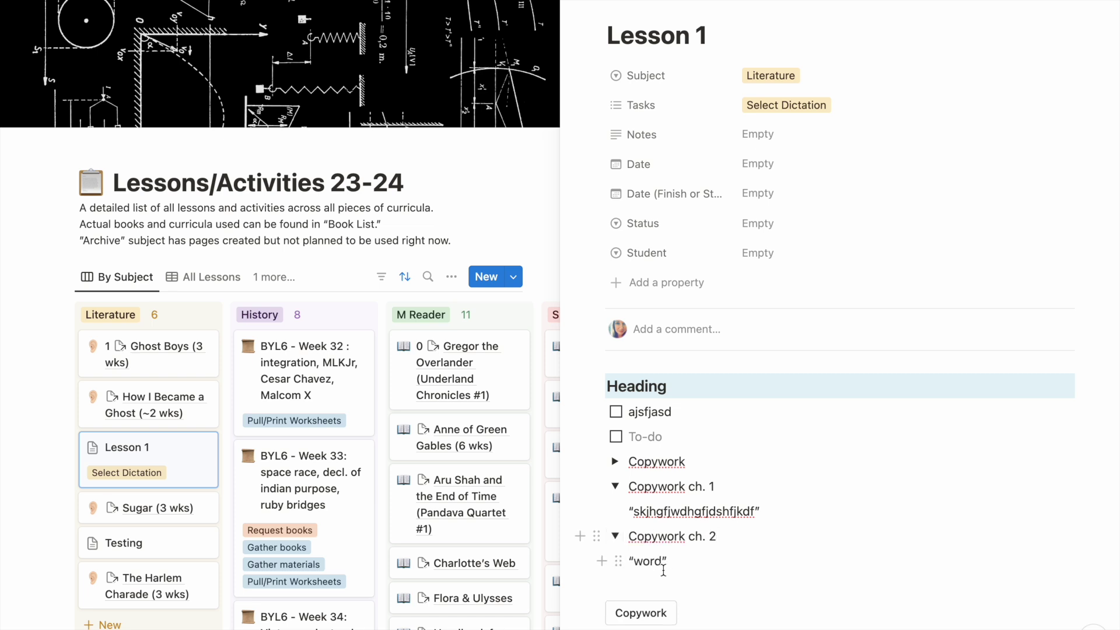
{"action": "double_click", "coordinate": [650, 563]}
{"action": "type", "text": "fbdsjkfbdlkjfldjfbljdk"}
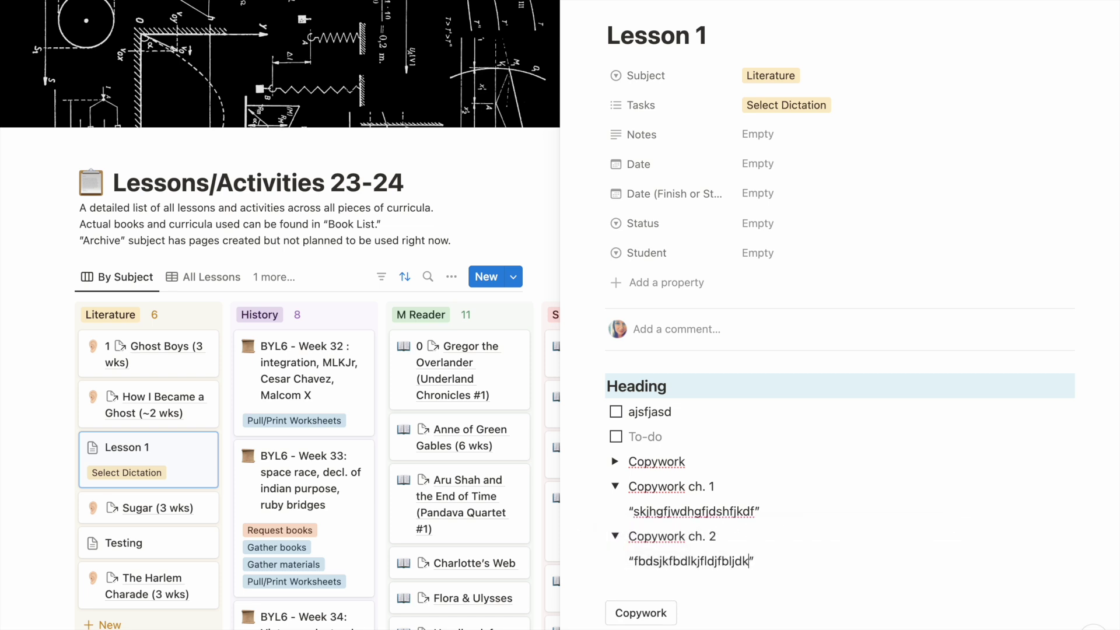
{"action": "type", "text": "bgkdfjbgjdfbgjk"}
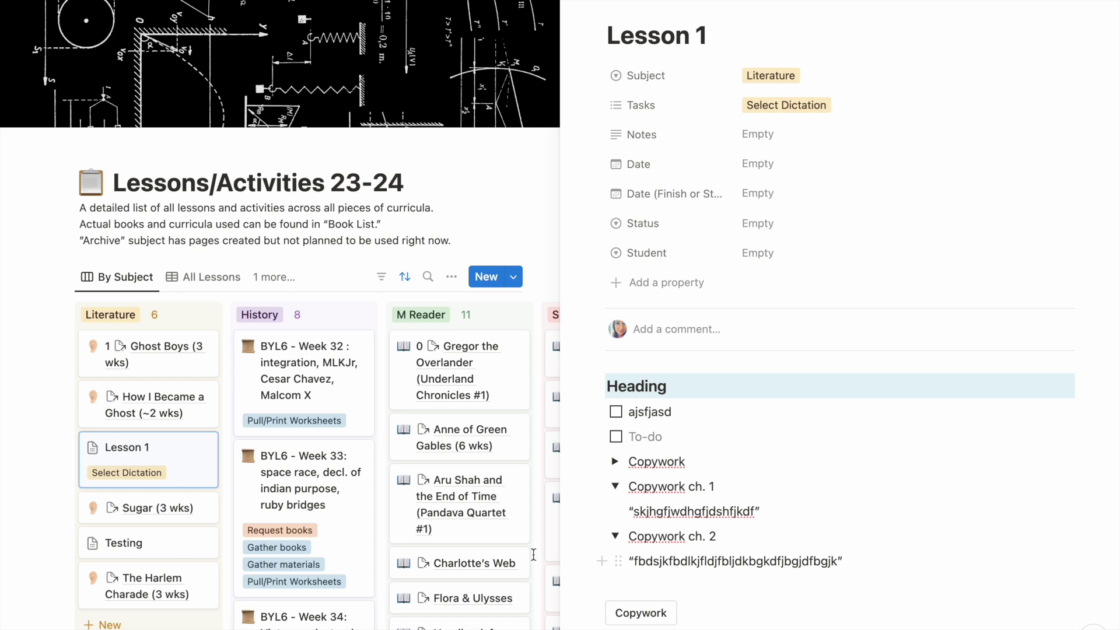
{"action": "left_click", "coordinate": [615, 536]}
{"action": "left_click", "coordinate": [615, 486]}
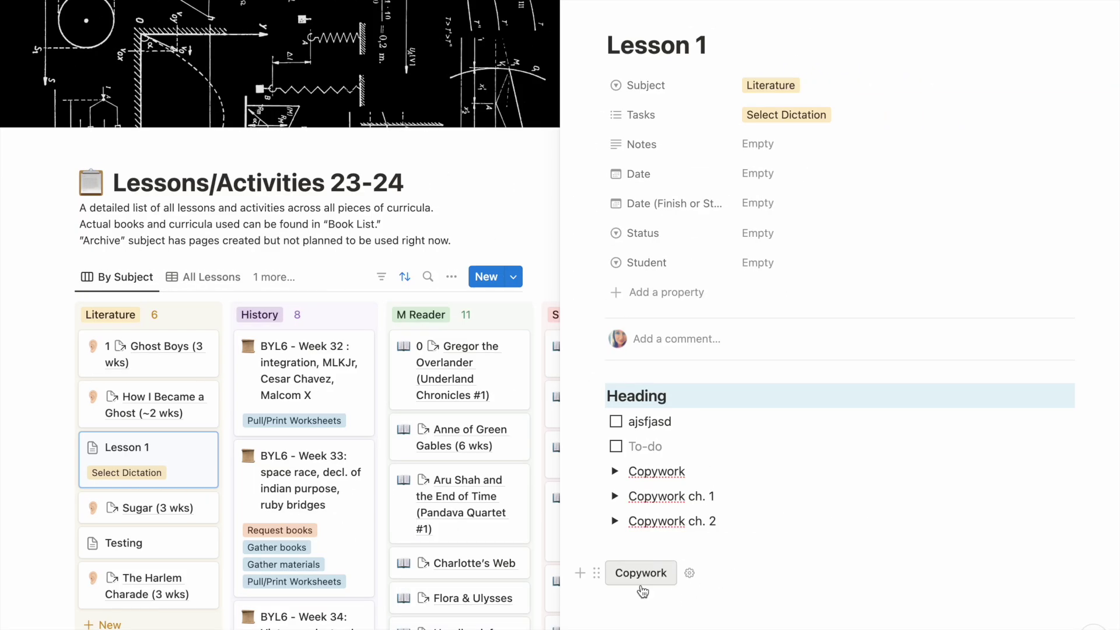
Close Lesson 1 and browse the BYL6 Week 32 History lesson page.
{"action": "left_click", "coordinate": [574, 7]}
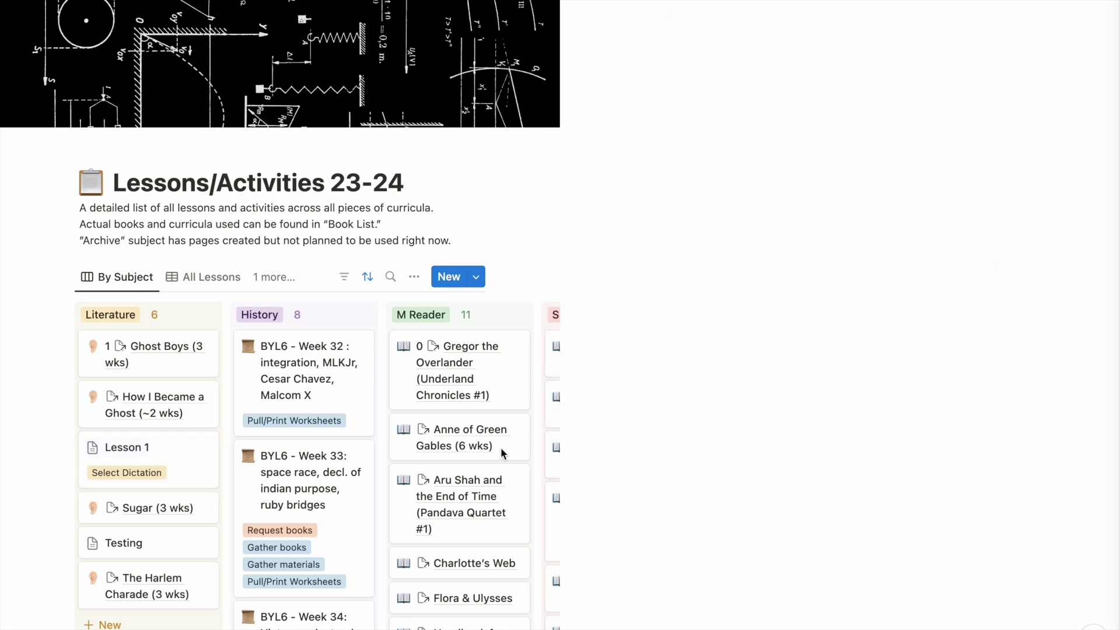
{"action": "left_click", "coordinate": [303, 378]}
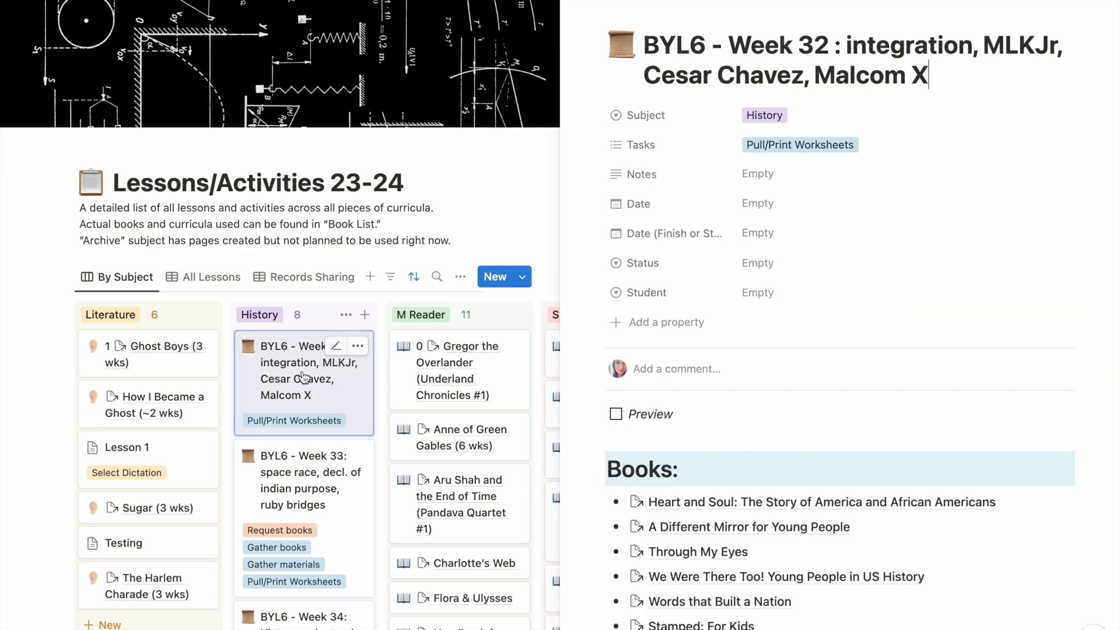
{"action": "scroll", "coordinate": [812, 438], "scroll_direction": "down", "scroll_amount": 7}
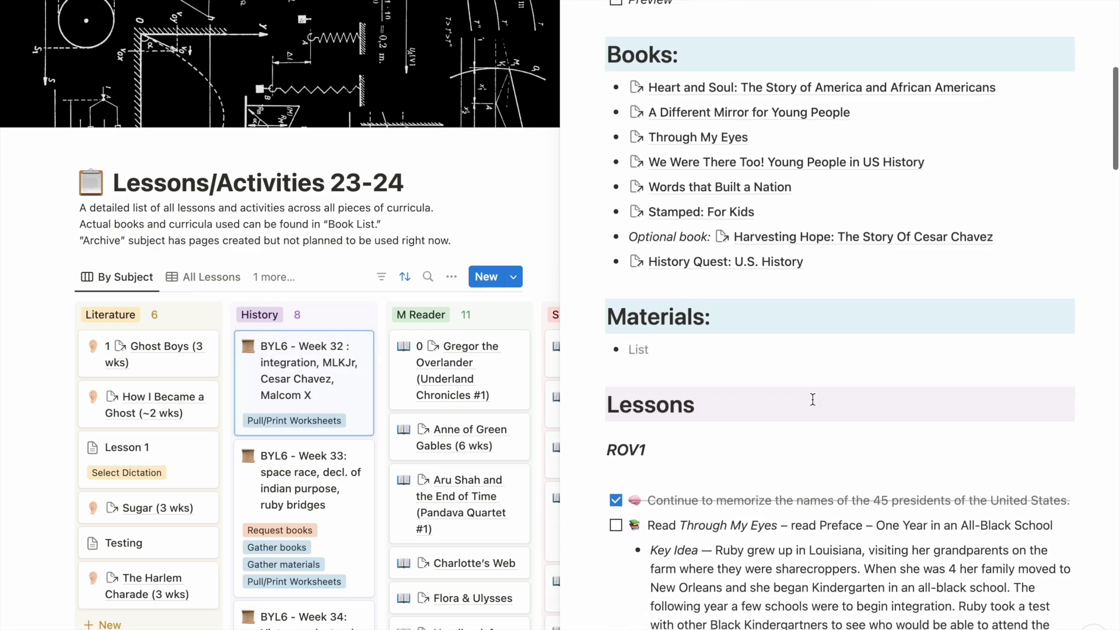
{"action": "scroll", "coordinate": [813, 399], "scroll_direction": "down", "scroll_amount": 6}
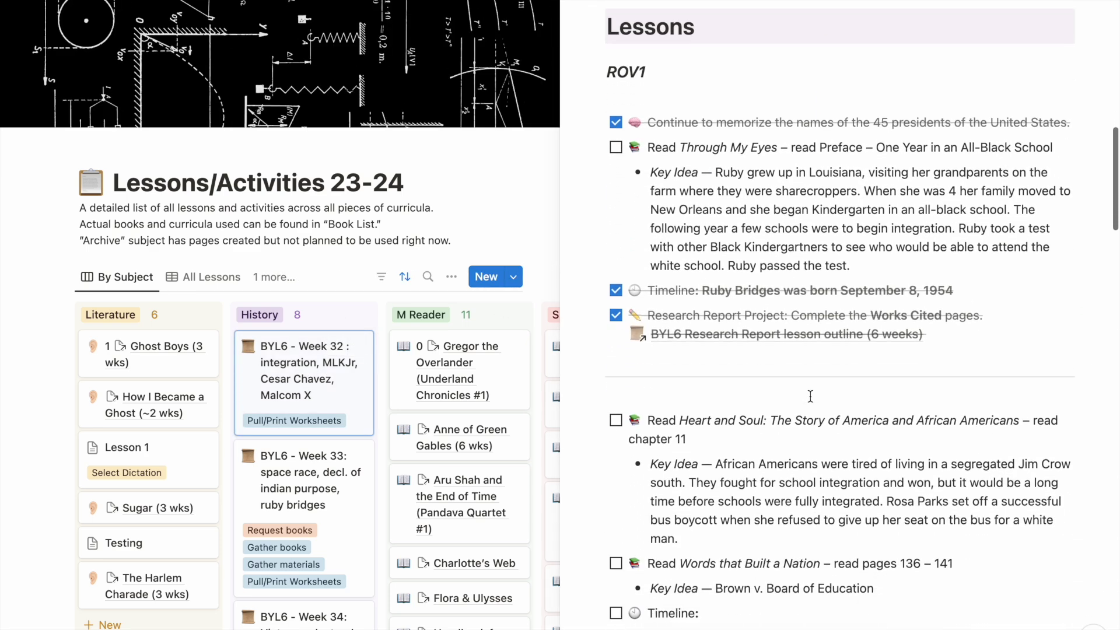
{"action": "scroll", "coordinate": [781, 486], "scroll_direction": "down", "scroll_amount": 6}
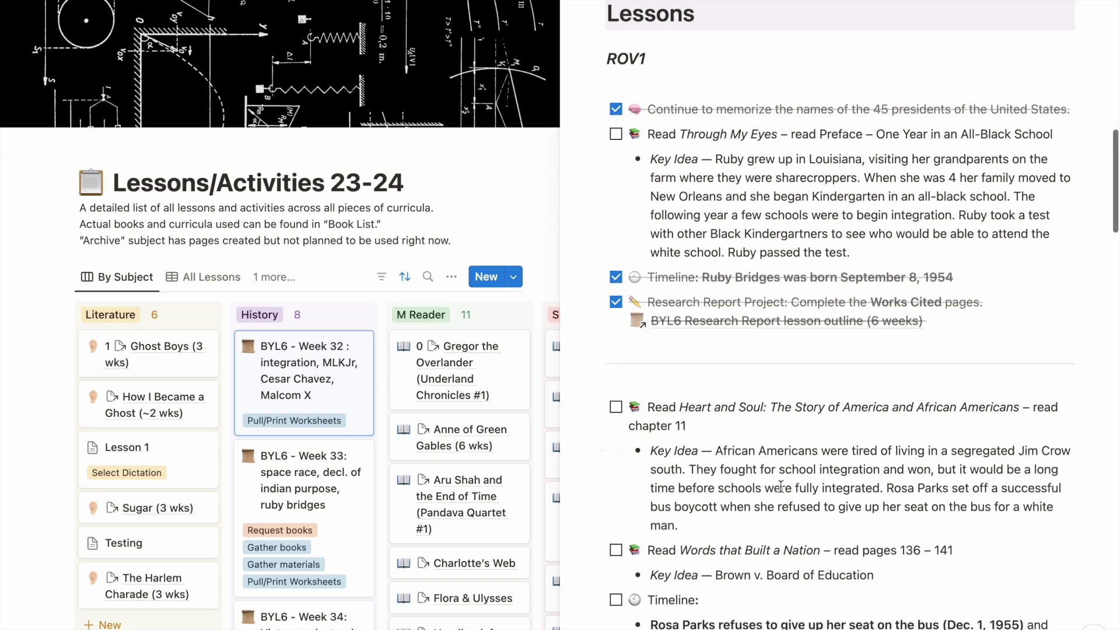
{"action": "scroll", "coordinate": [780, 486], "scroll_direction": "down", "scroll_amount": 4}
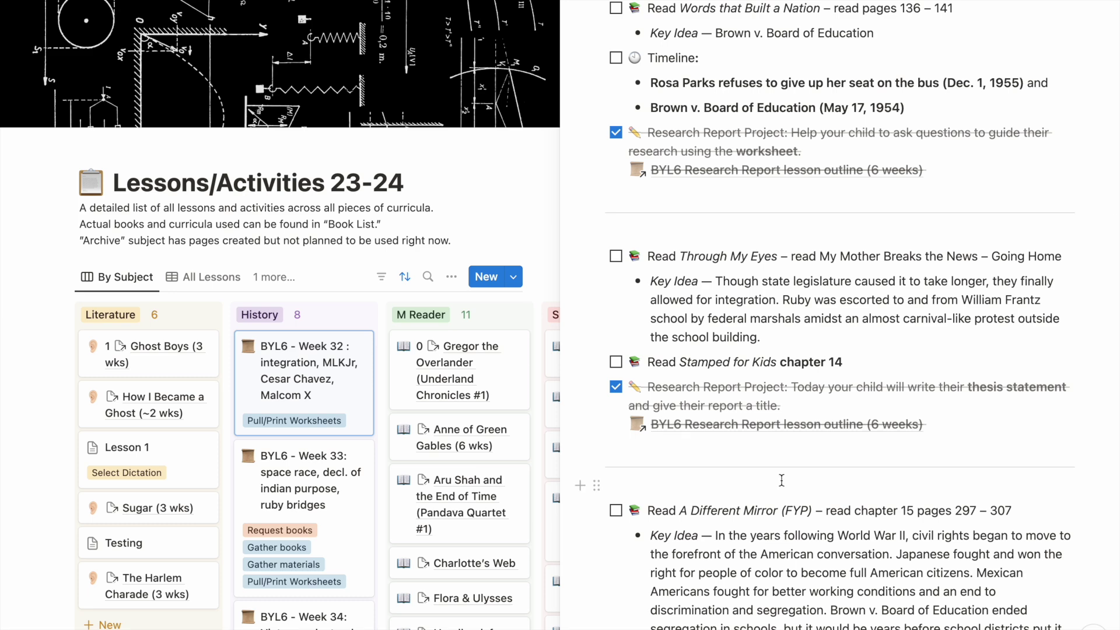
{"action": "scroll", "coordinate": [781, 485], "scroll_direction": "down", "scroll_amount": 1}
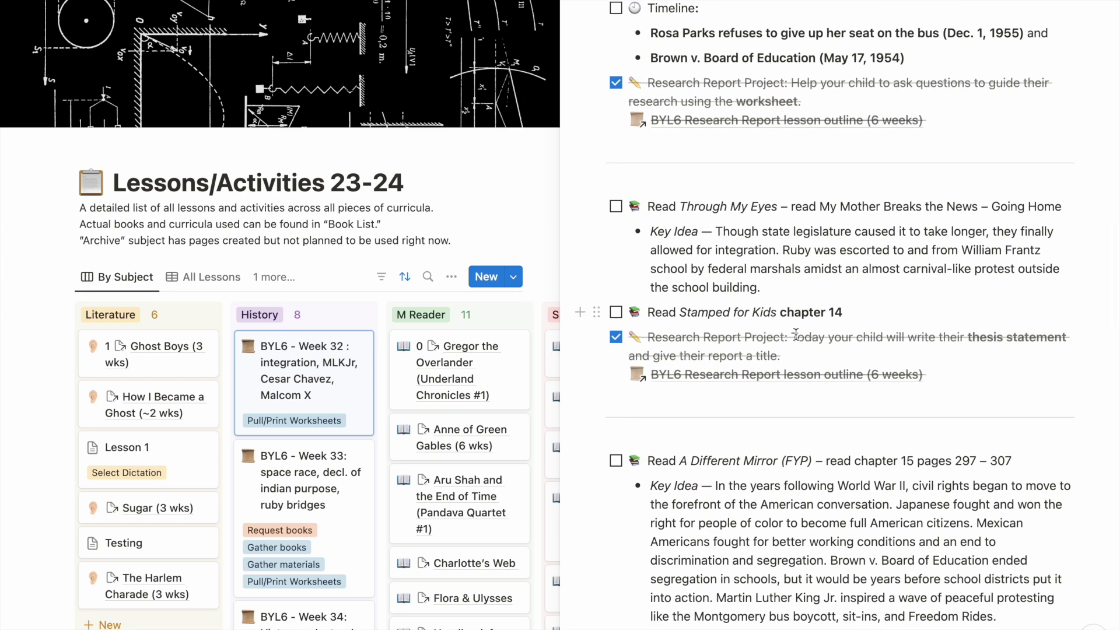
{"action": "scroll", "coordinate": [793, 488], "scroll_direction": "down", "scroll_amount": 7}
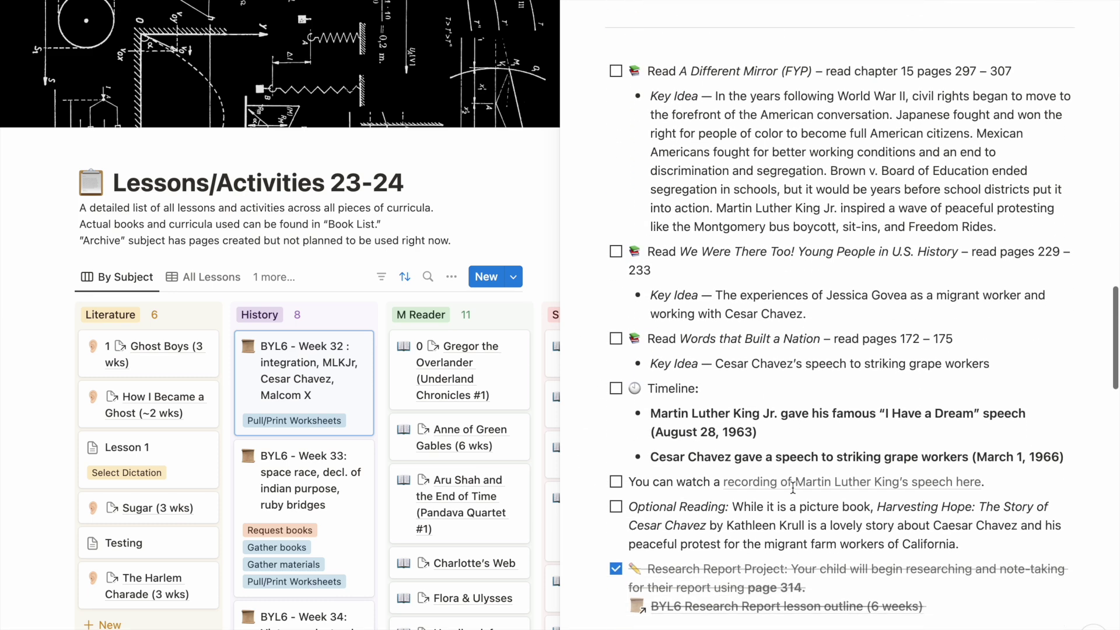
{"action": "scroll", "coordinate": [793, 488], "scroll_direction": "down", "scroll_amount": 1}
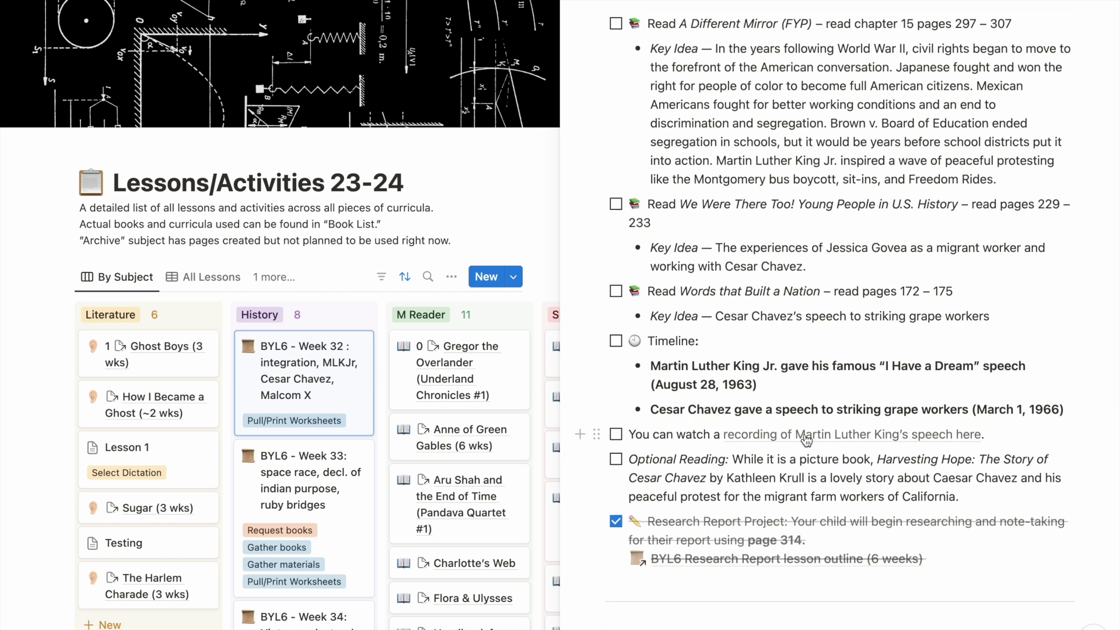
{"action": "scroll", "coordinate": [582, 27], "scroll_direction": "up", "scroll_amount": 20}
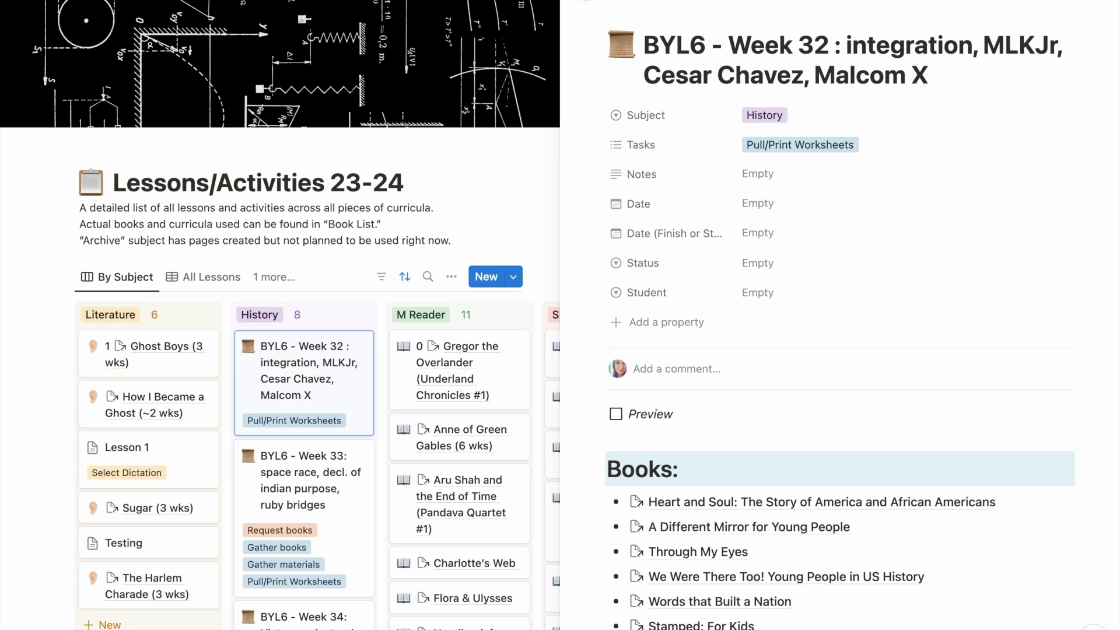
Check Week 32's Subject options without changing History, then reopen Lesson 1.
{"action": "key", "text": "Escape"}
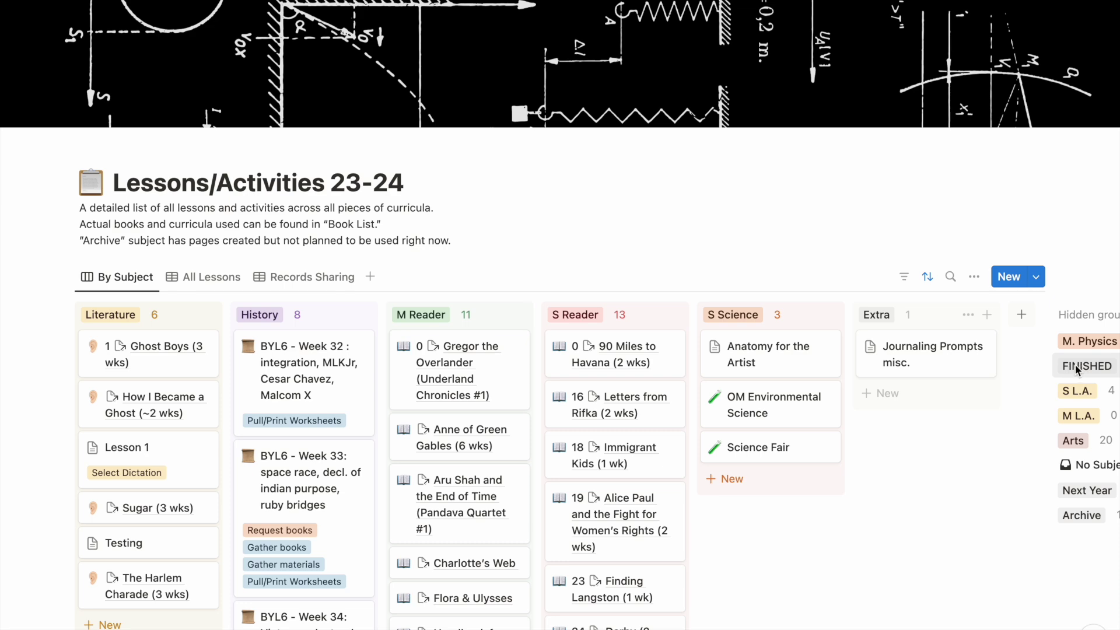
{"action": "left_click", "coordinate": [301, 372]}
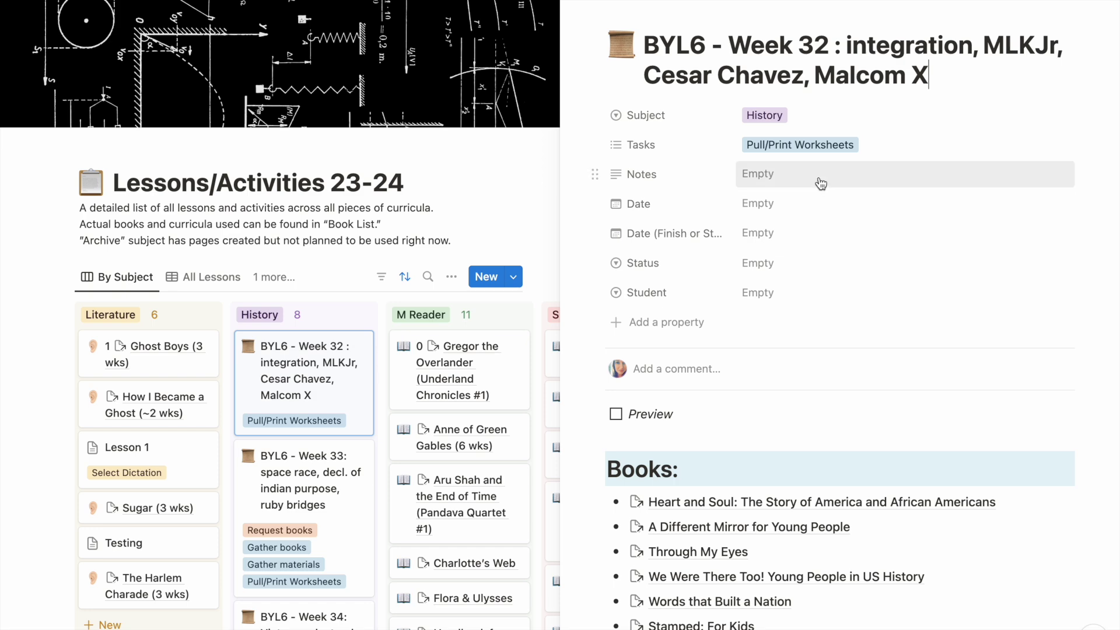
{"action": "left_click", "coordinate": [767, 115]}
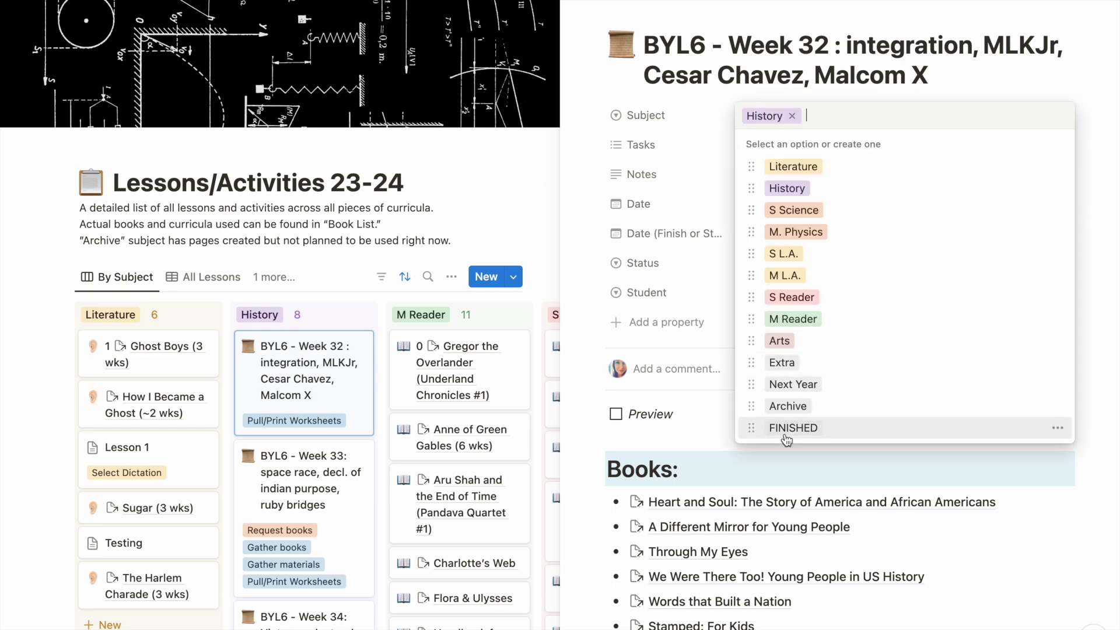
{"action": "left_click", "coordinate": [575, 12]}
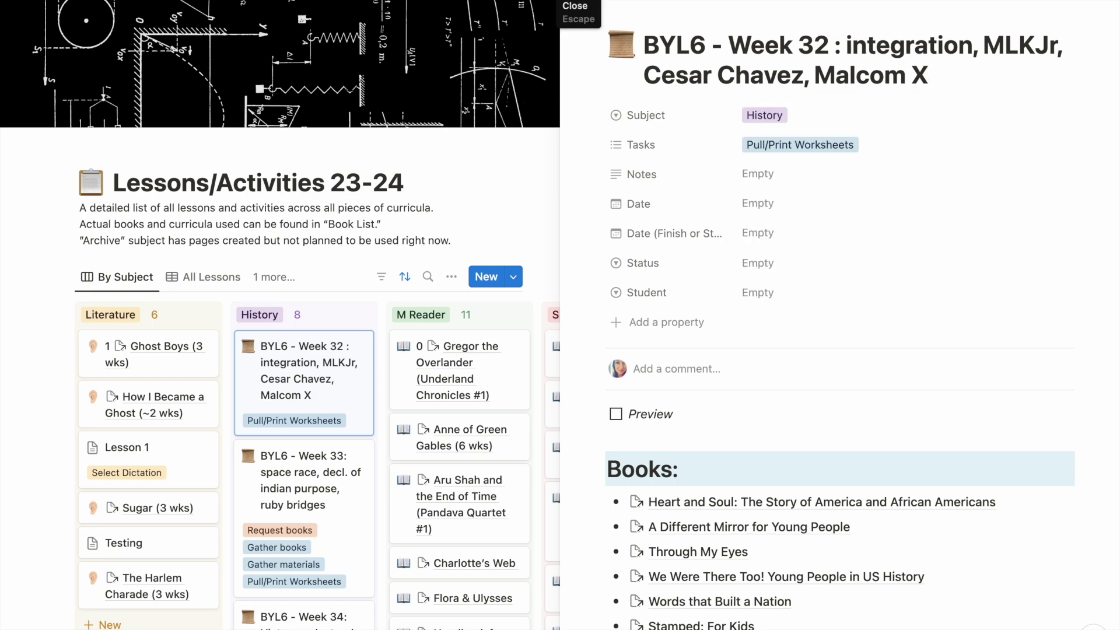
{"action": "left_click", "coordinate": [575, 12]}
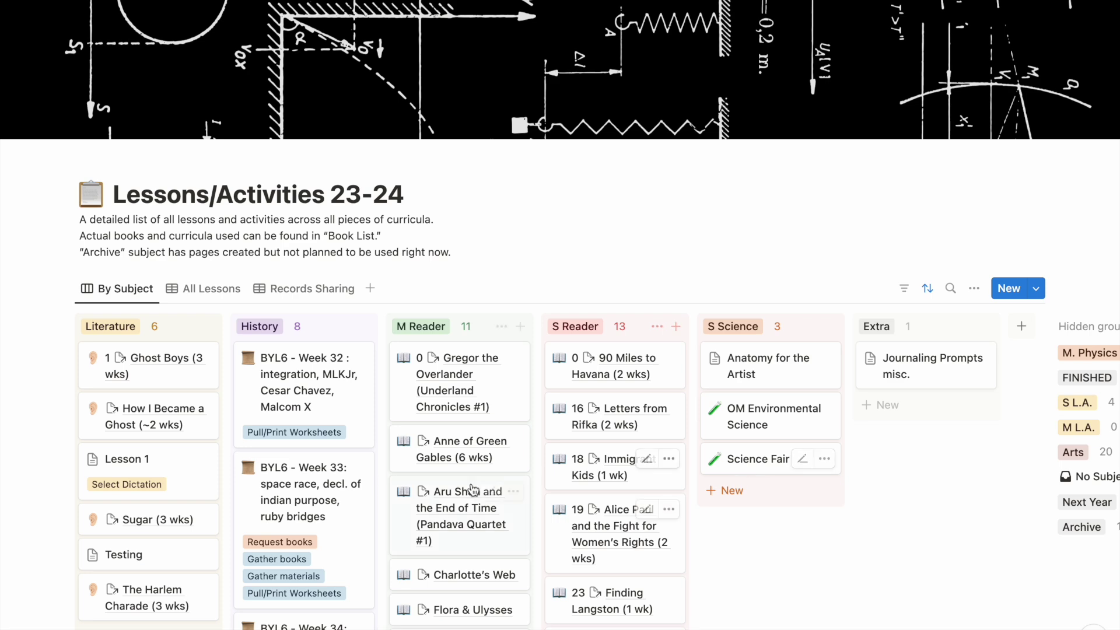
{"action": "left_click", "coordinate": [142, 462]}
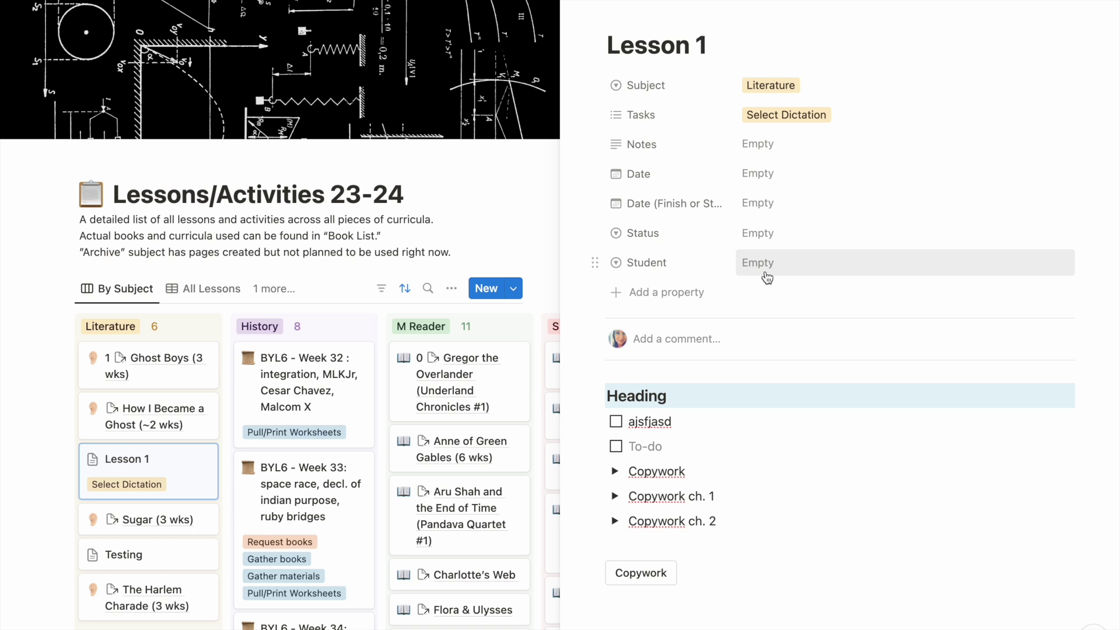
Add a Button-type property to Lesson 1 by searching 'bu'.
{"action": "left_click", "coordinate": [669, 294]}
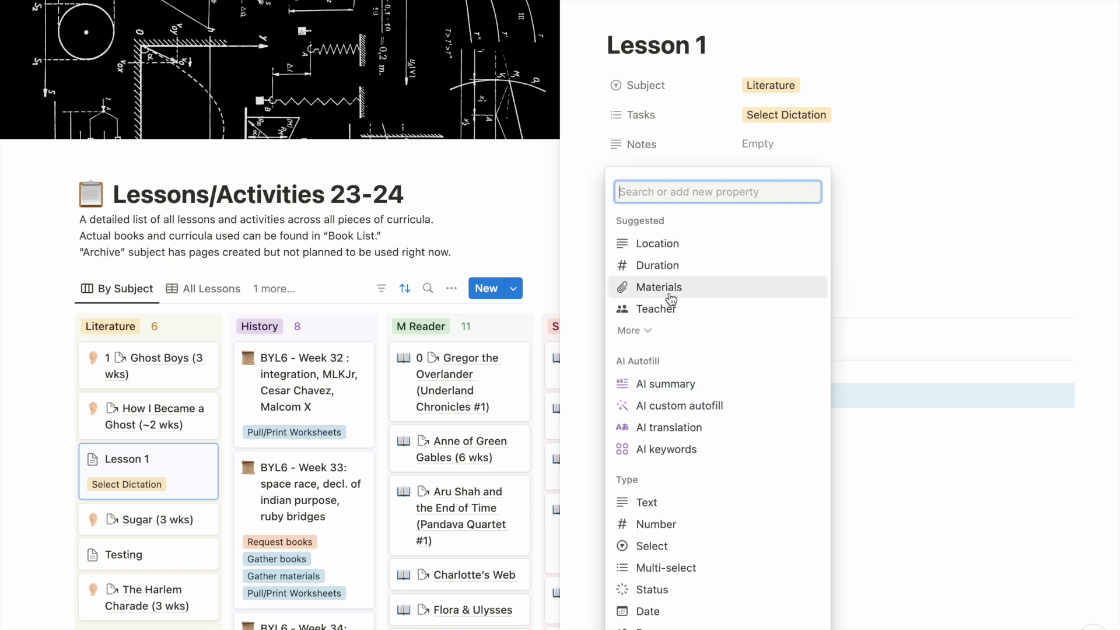
{"action": "type", "text": "but"}
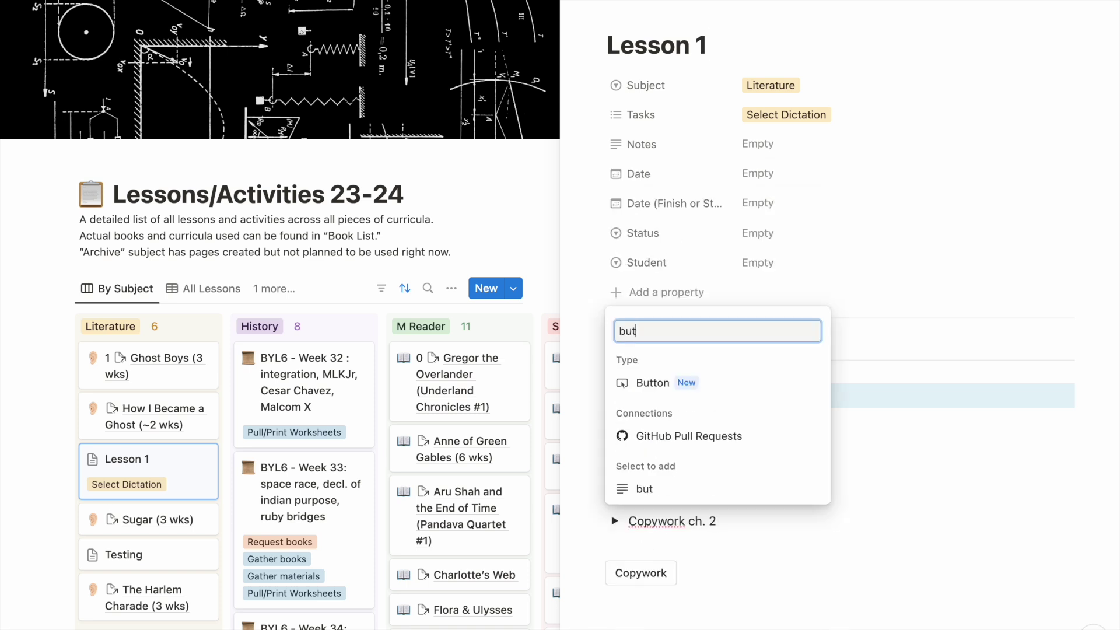
{"action": "left_click", "coordinate": [647, 384]}
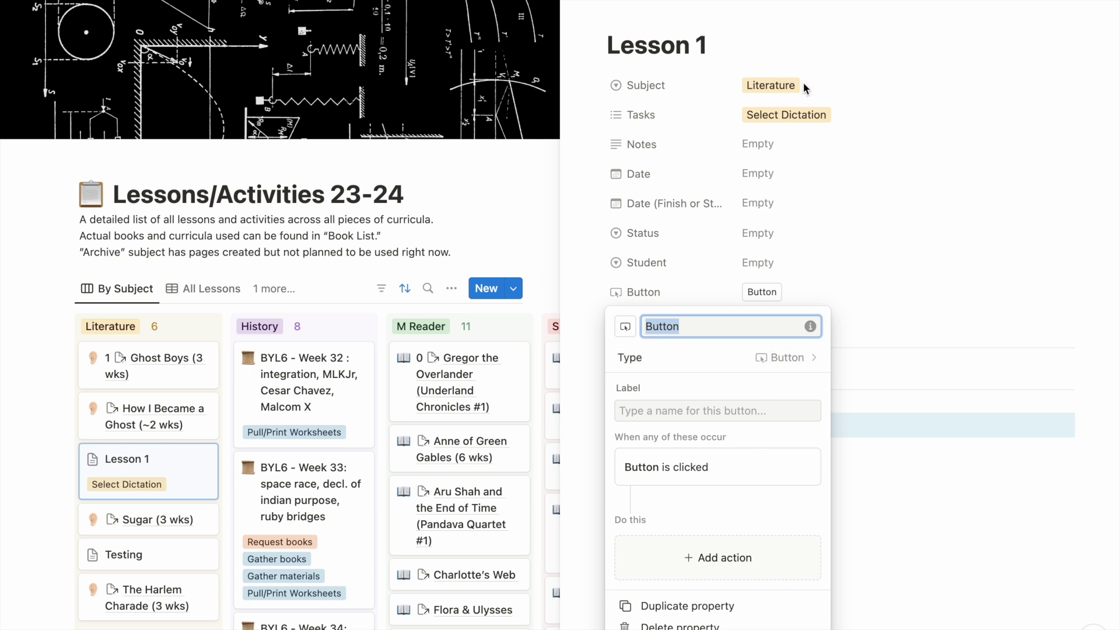
Label the button 'Finished' with an action setting Subject to FINISHED, then close Lesson 1.
{"action": "left_click", "coordinate": [688, 411]}
{"action": "type", "text": "Finished"}
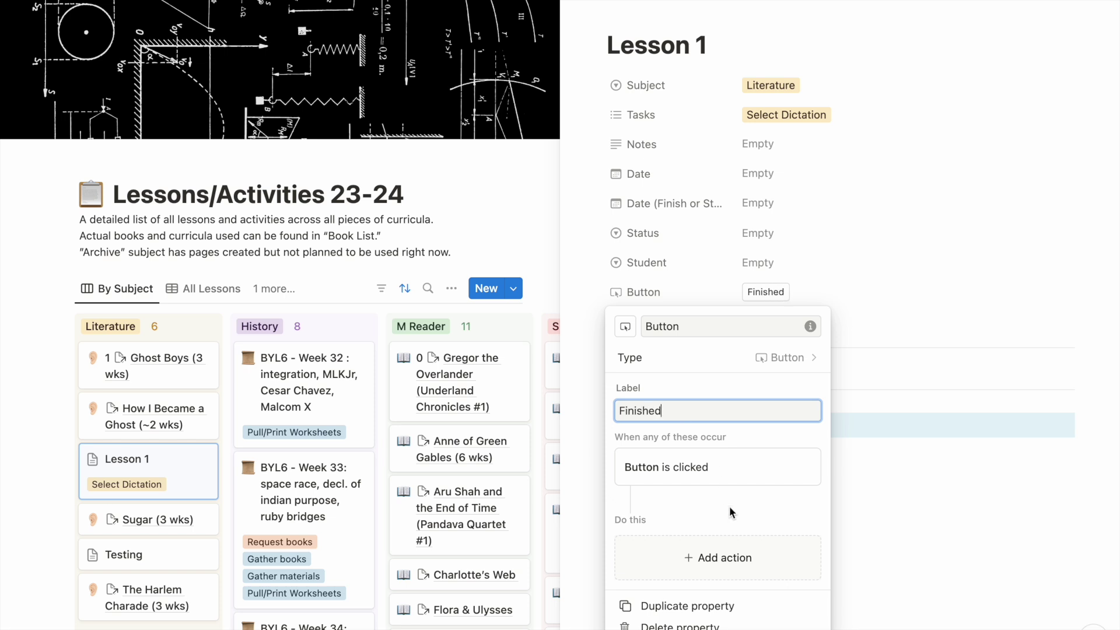
{"action": "left_click", "coordinate": [717, 565]}
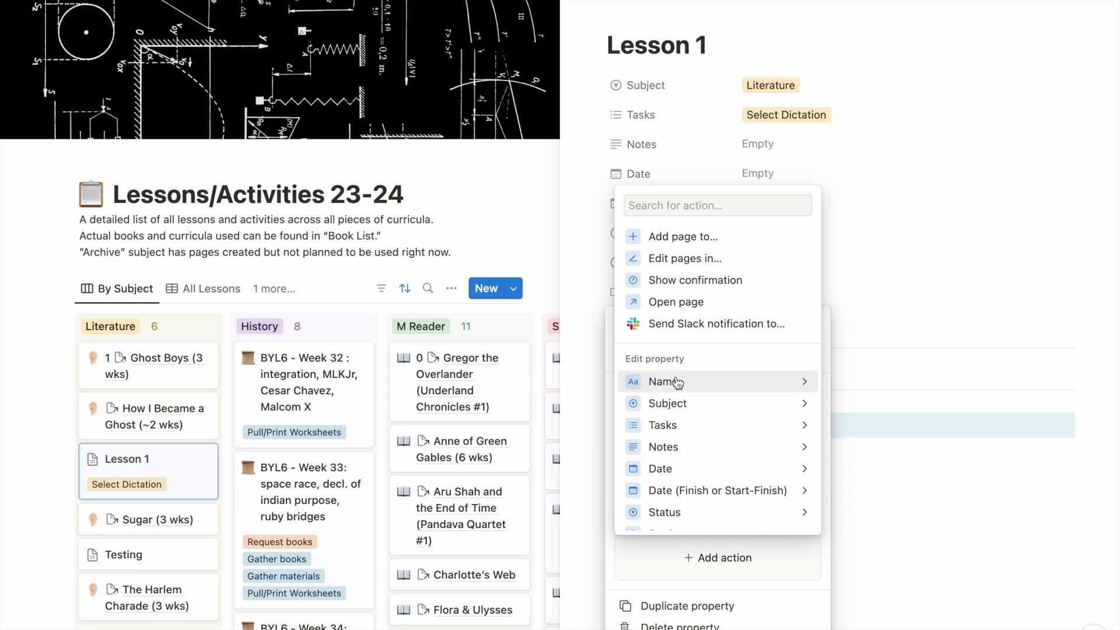
{"action": "left_click", "coordinate": [670, 412]}
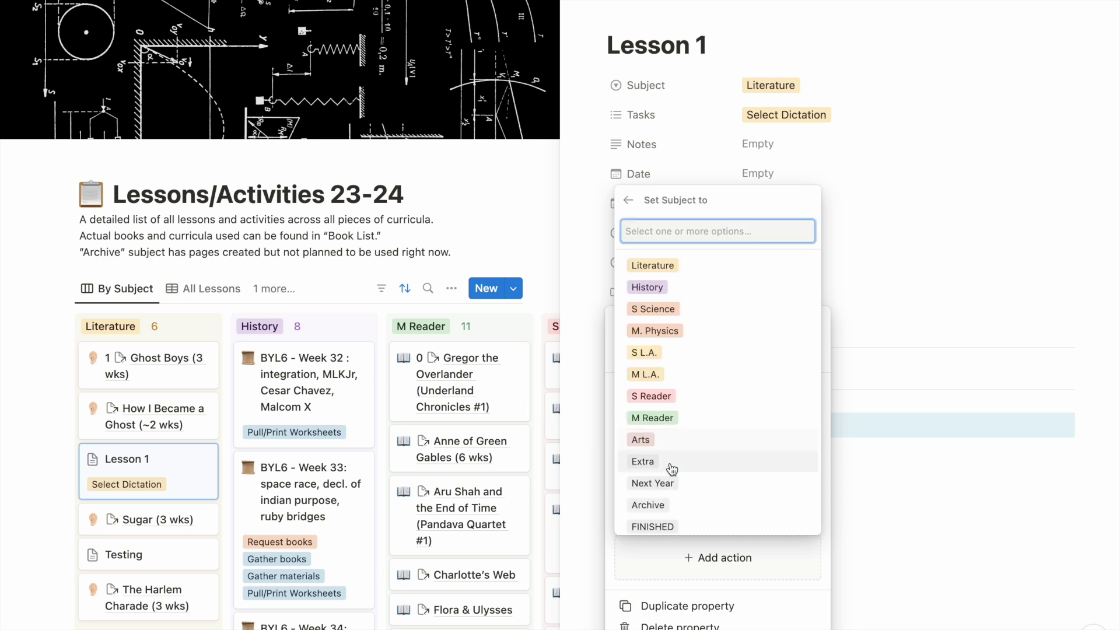
{"action": "left_click", "coordinate": [653, 527]}
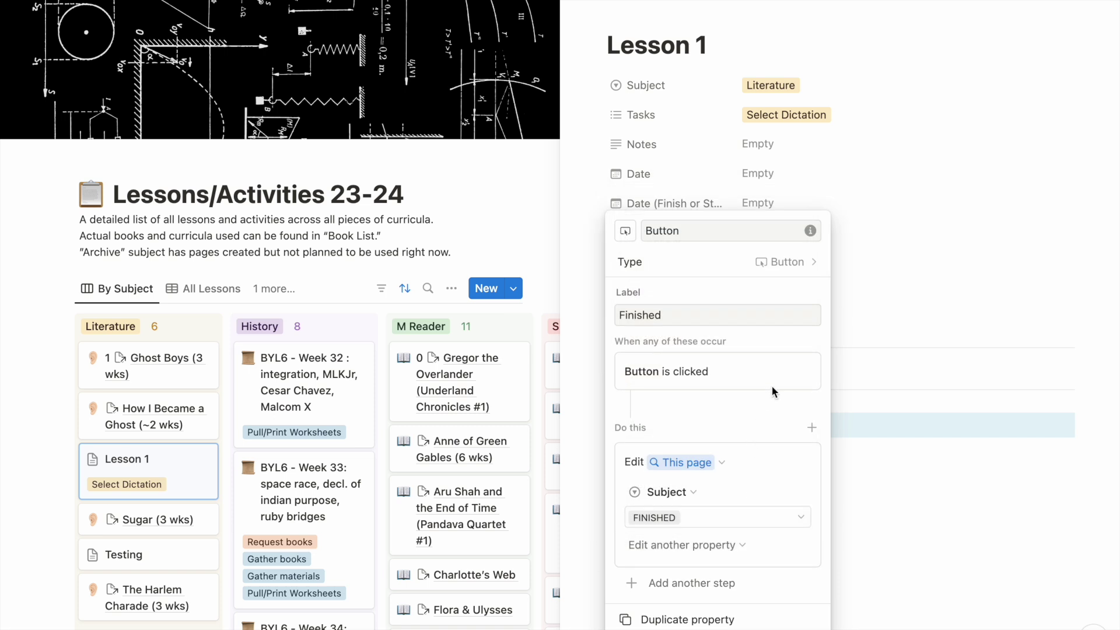
{"action": "left_click", "coordinate": [869, 331]}
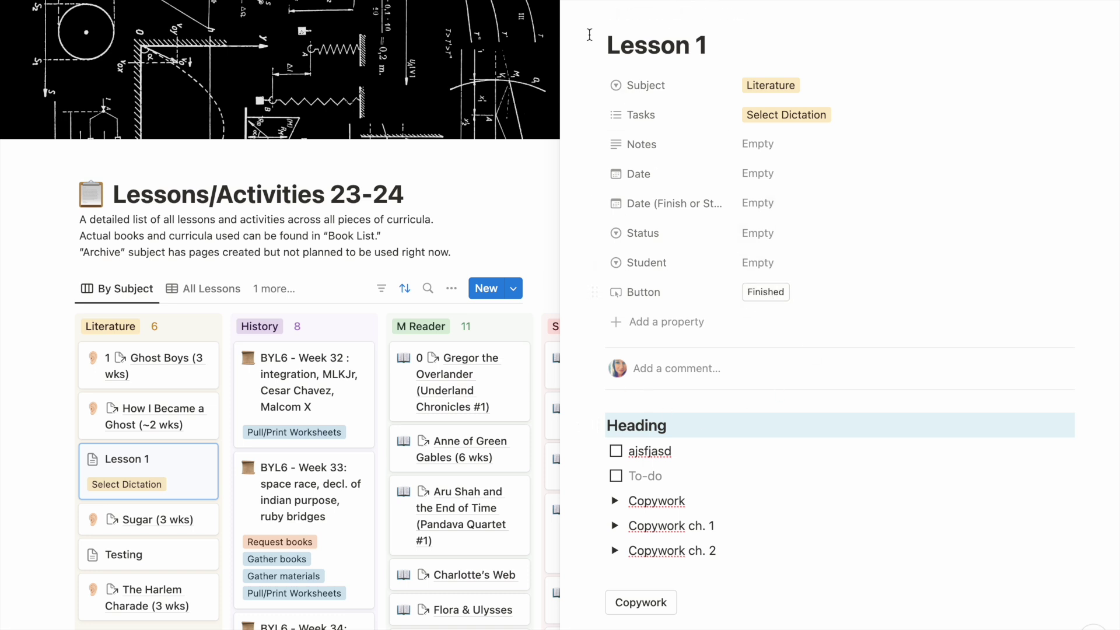
{"action": "key", "text": "Escape"}
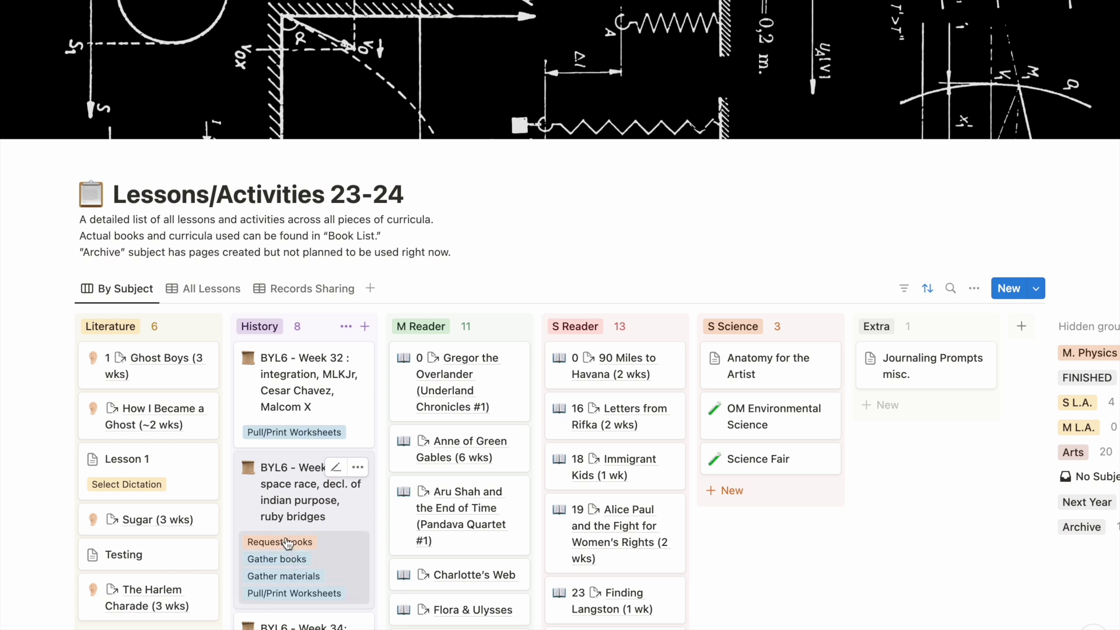
Make the Button property visible on the By Subject board cards via view options.
{"action": "left_click", "coordinate": [973, 296]}
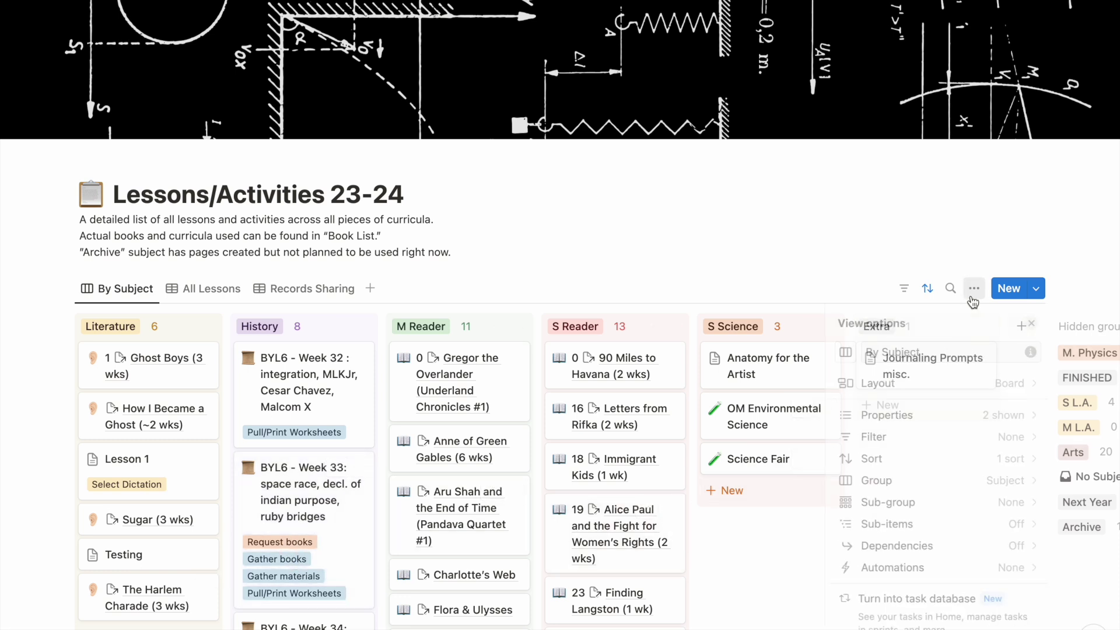
{"action": "left_click", "coordinate": [951, 416]}
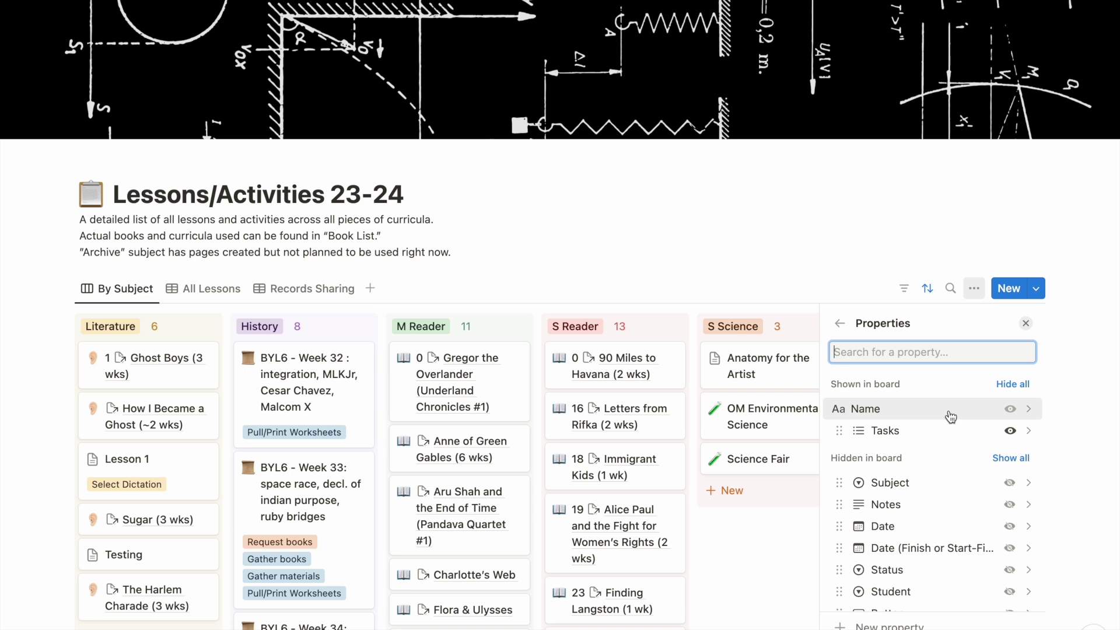
{"action": "scroll", "coordinate": [921, 586], "scroll_direction": "down", "scroll_amount": 2}
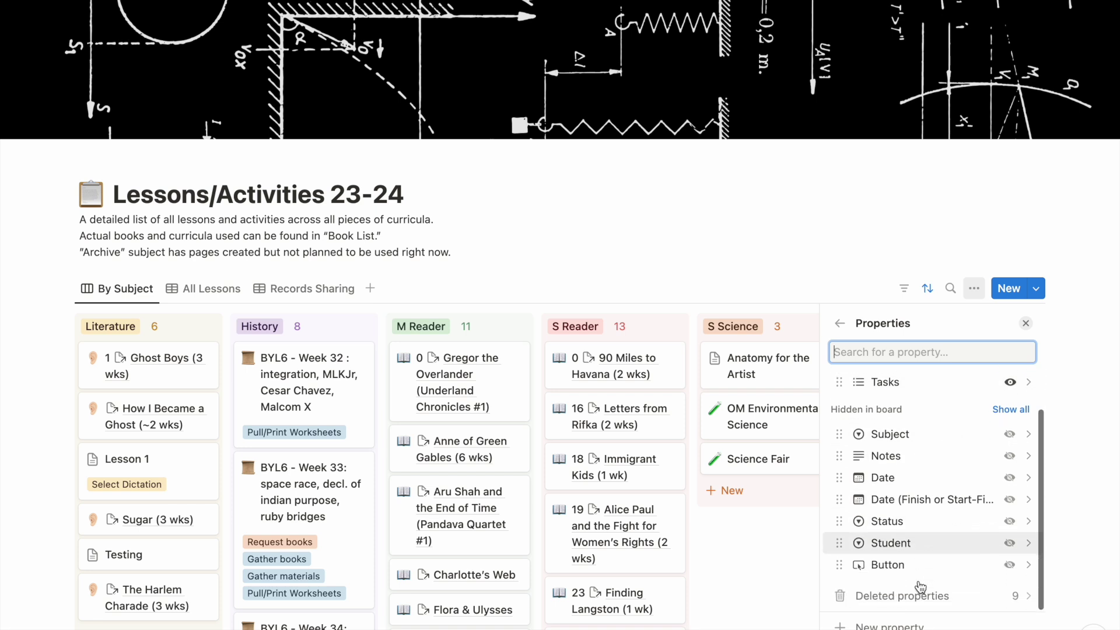
{"action": "left_click", "coordinate": [1013, 565]}
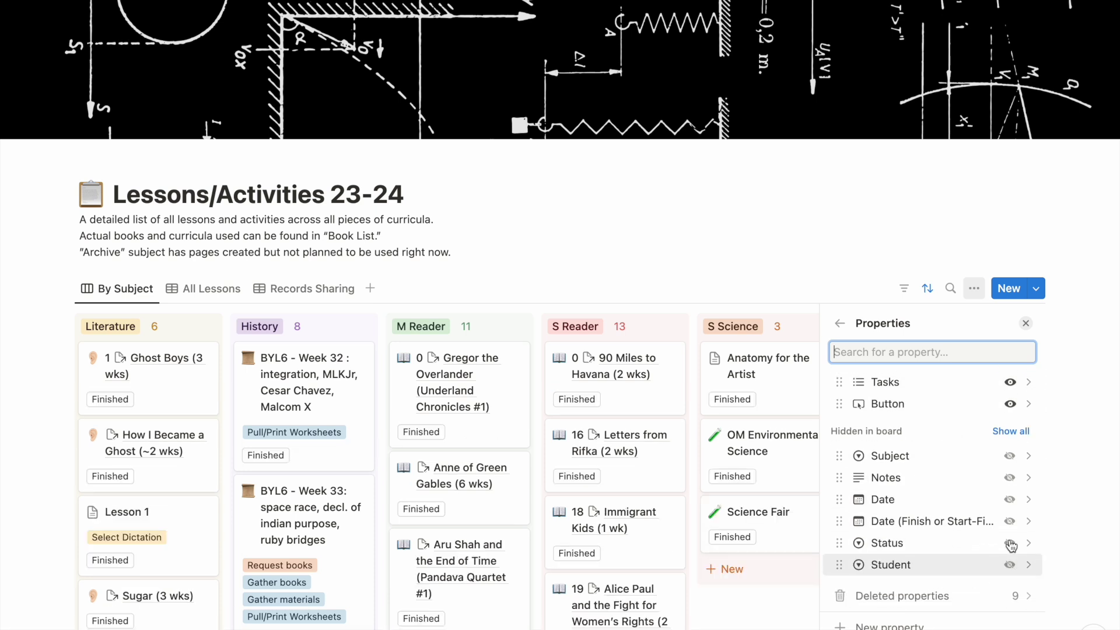
{"action": "left_click", "coordinate": [1026, 324]}
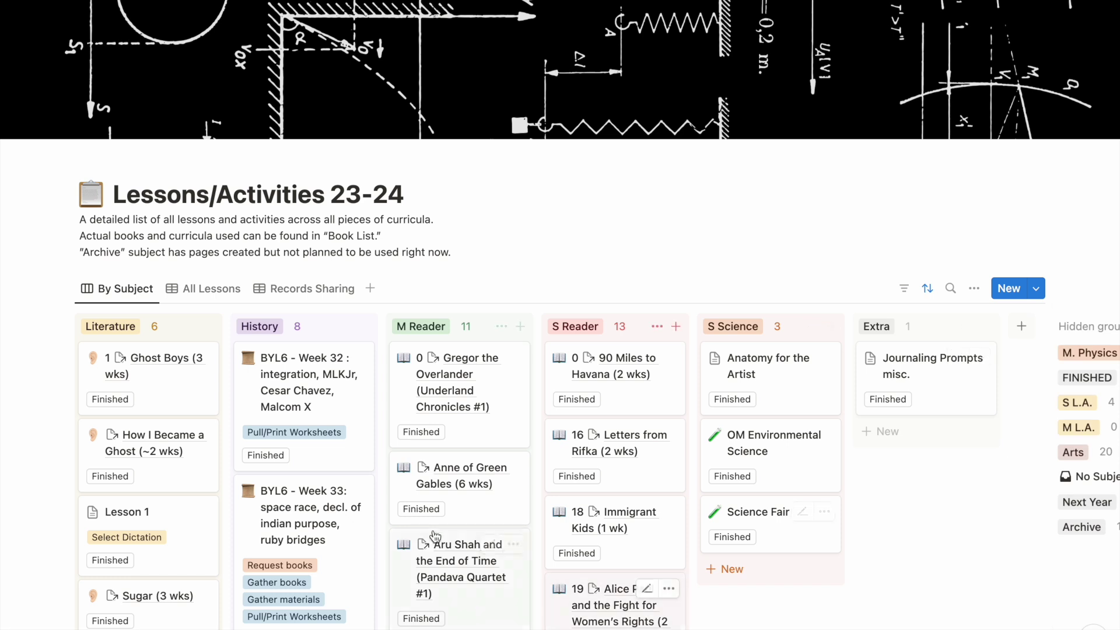
{"action": "scroll", "coordinate": [399, 520], "scroll_direction": "down", "scroll_amount": 3}
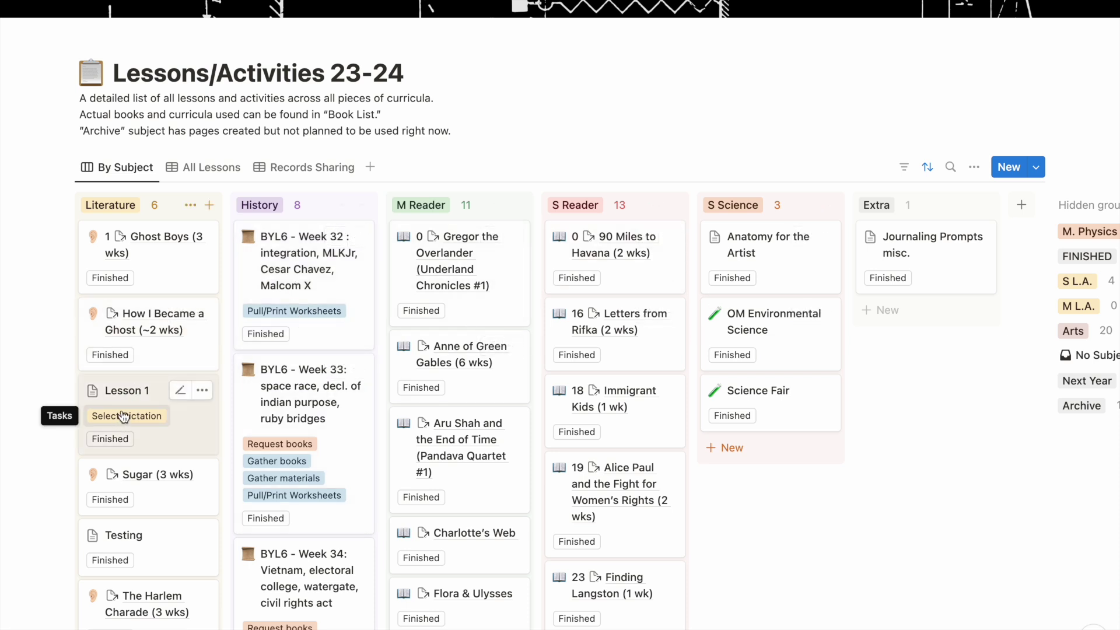
Click Finished on the Lesson 1 card and confirm it moved into the hidden FINISHED group.
{"action": "left_click", "coordinate": [111, 439]}
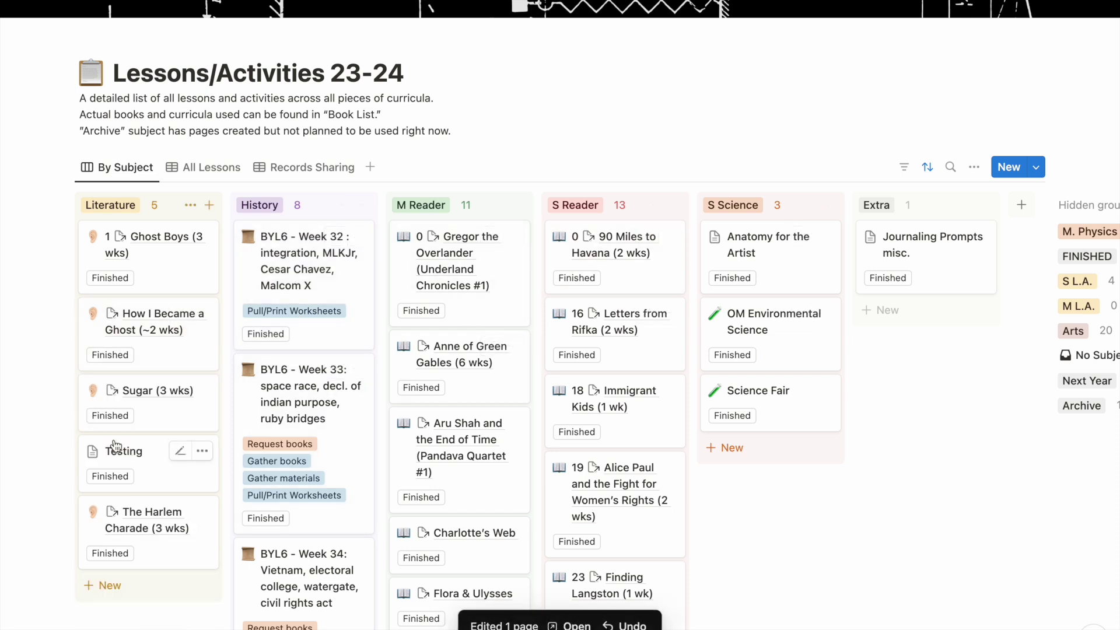
{"action": "left_click", "coordinate": [1077, 258]}
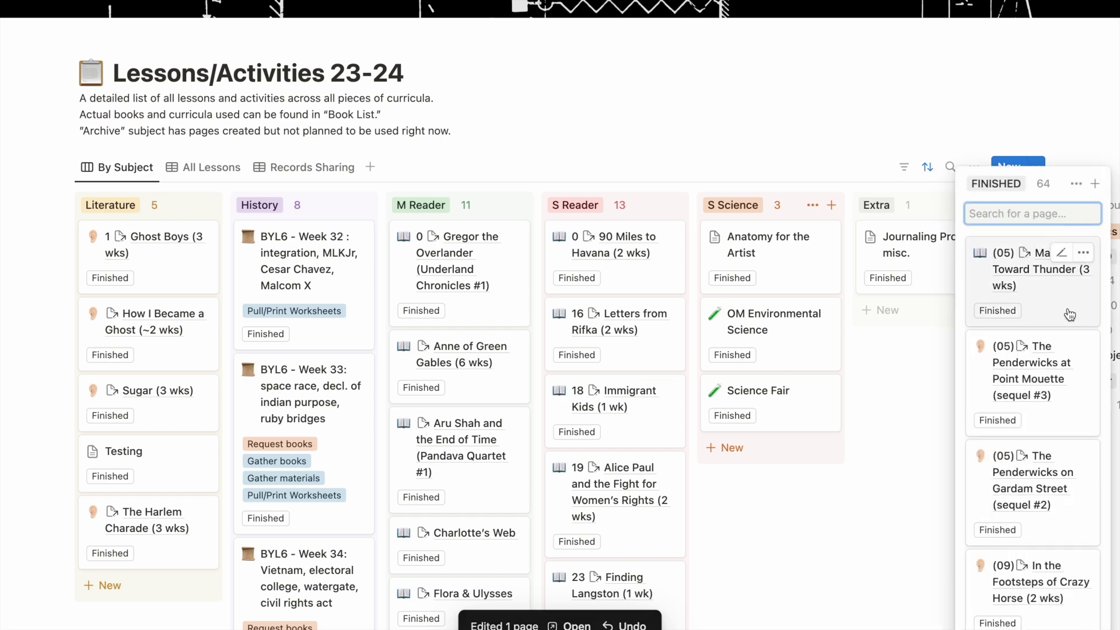
{"action": "scroll", "coordinate": [1067, 318], "scroll_direction": "down", "scroll_amount": 20}
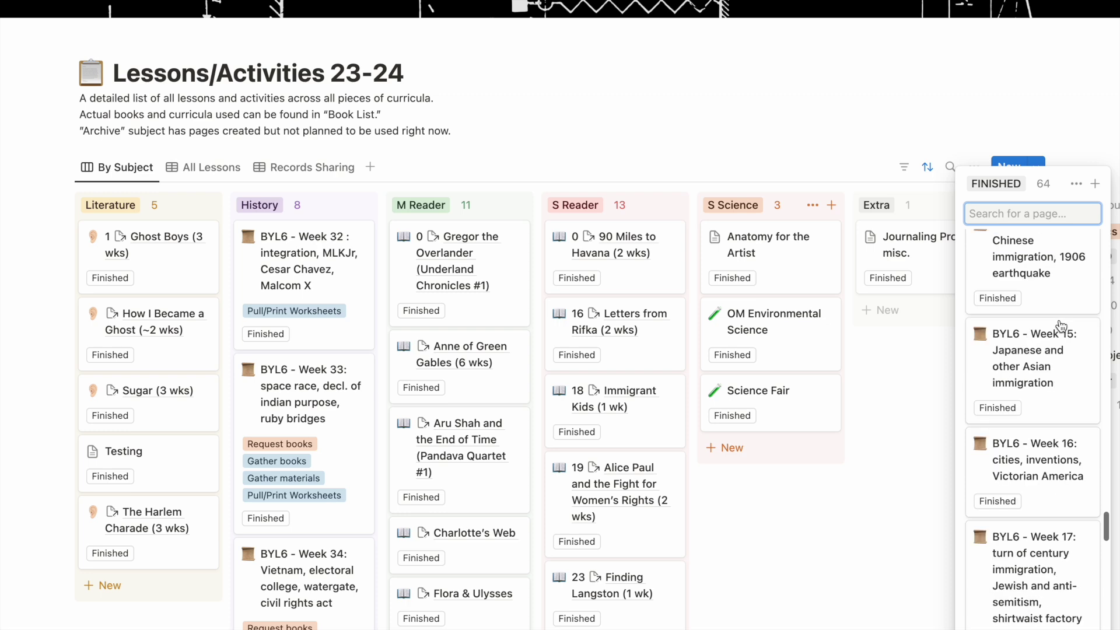
{"action": "scroll", "coordinate": [1061, 325], "scroll_direction": "down", "scroll_amount": 15}
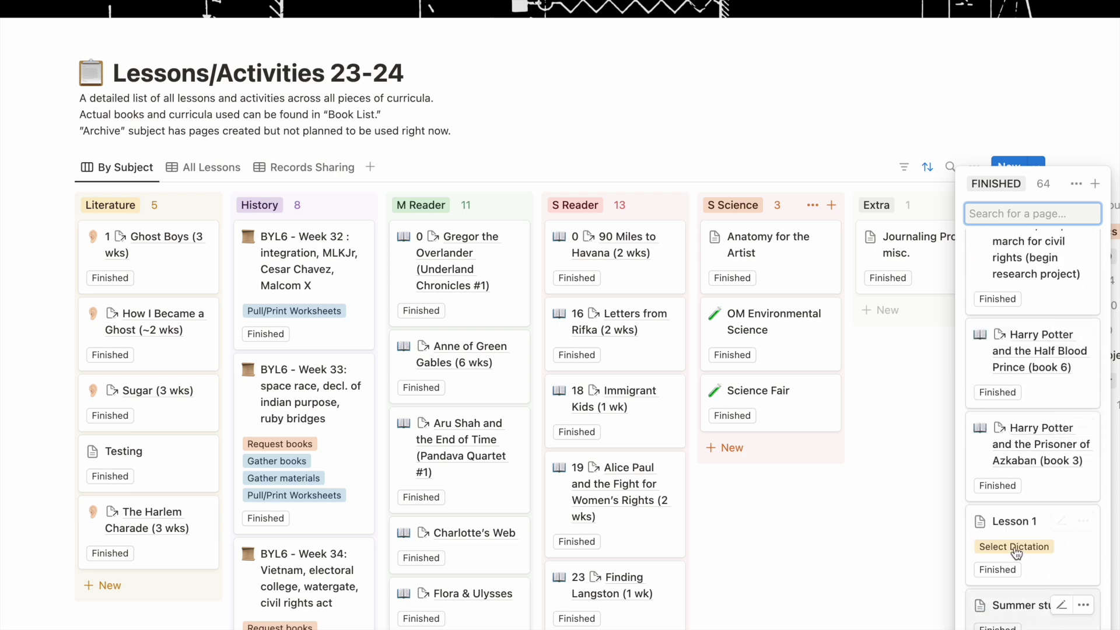
{"action": "left_click", "coordinate": [860, 563]}
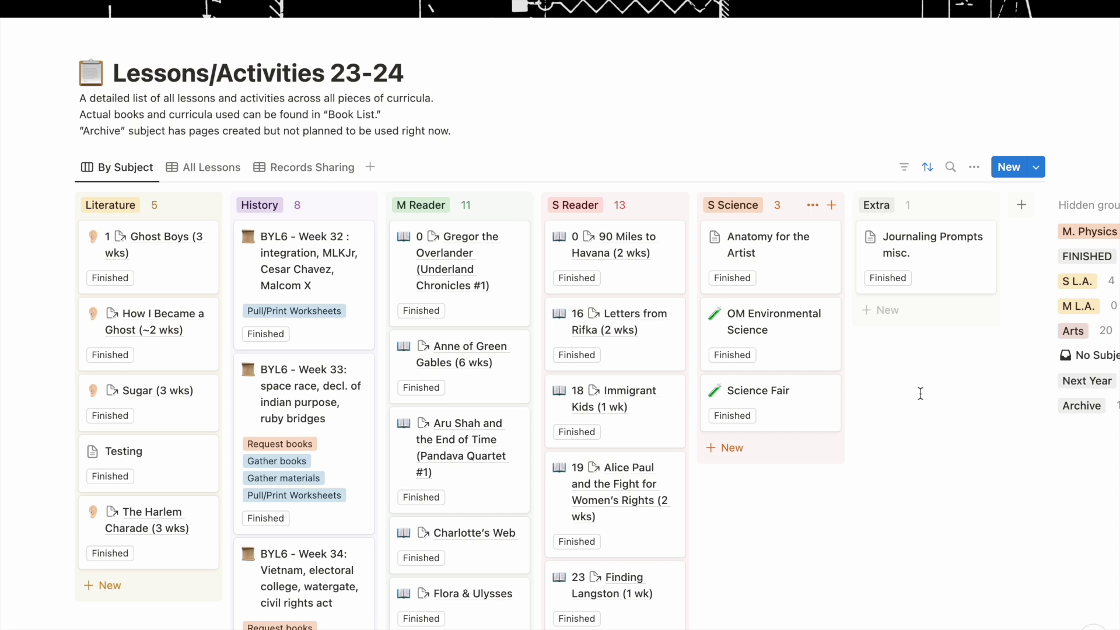
{"action": "scroll", "coordinate": [921, 394], "scroll_direction": "up", "scroll_amount": 3}
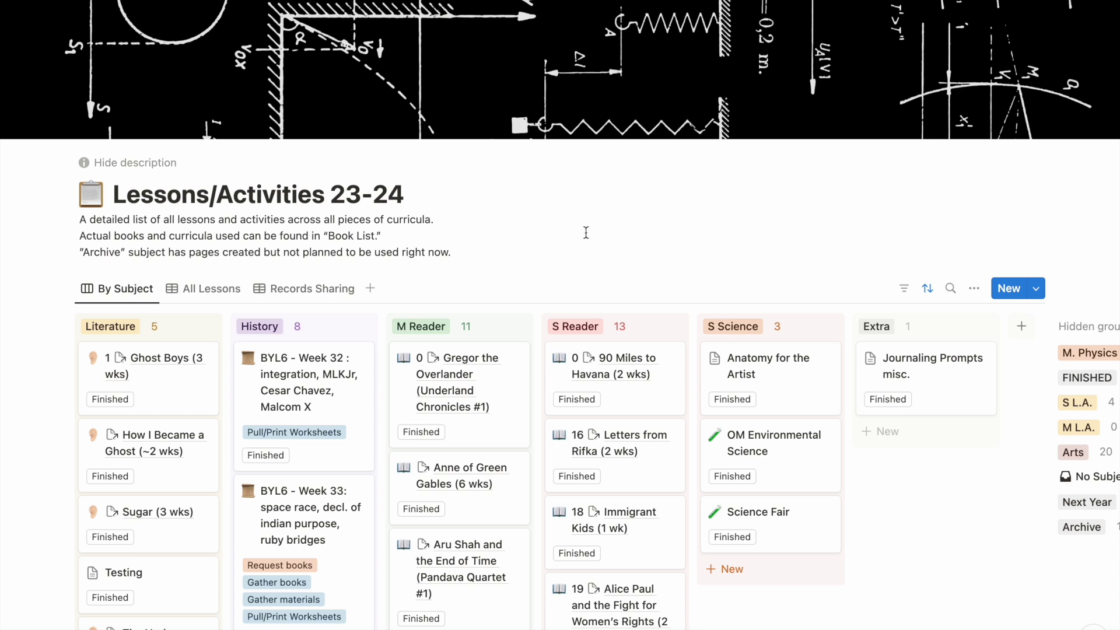
Open the BYL6 Week 32 card and scroll through its checklists and History Hop travel log.
{"action": "left_click", "coordinate": [311, 402]}
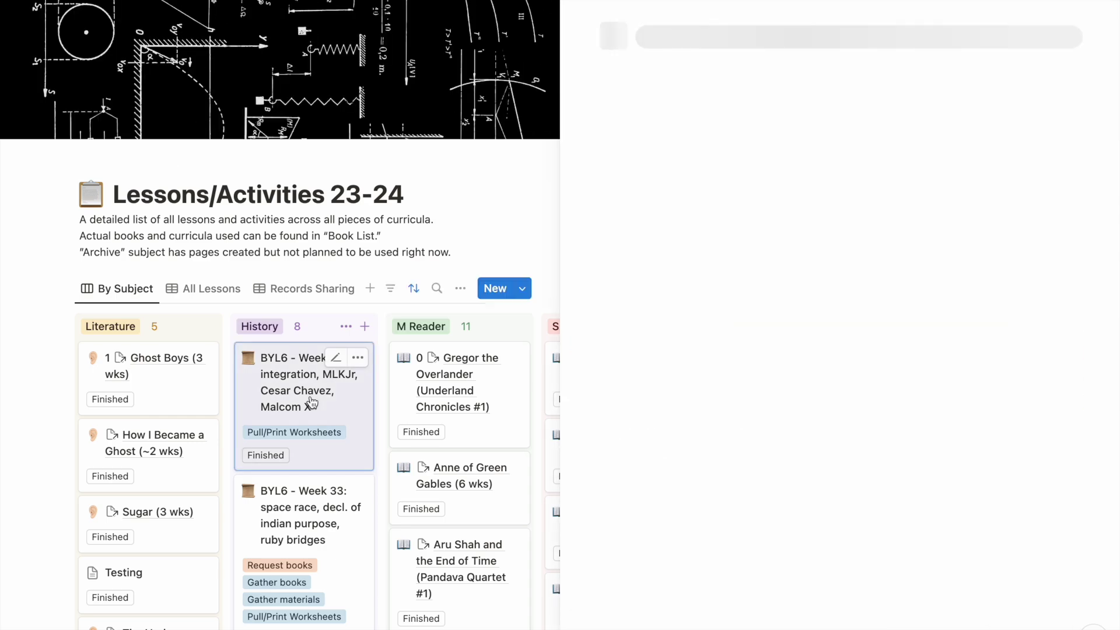
{"action": "scroll", "coordinate": [870, 420], "scroll_direction": "down", "scroll_amount": 6}
{"action": "scroll", "coordinate": [872, 420], "scroll_direction": "down", "scroll_amount": 20}
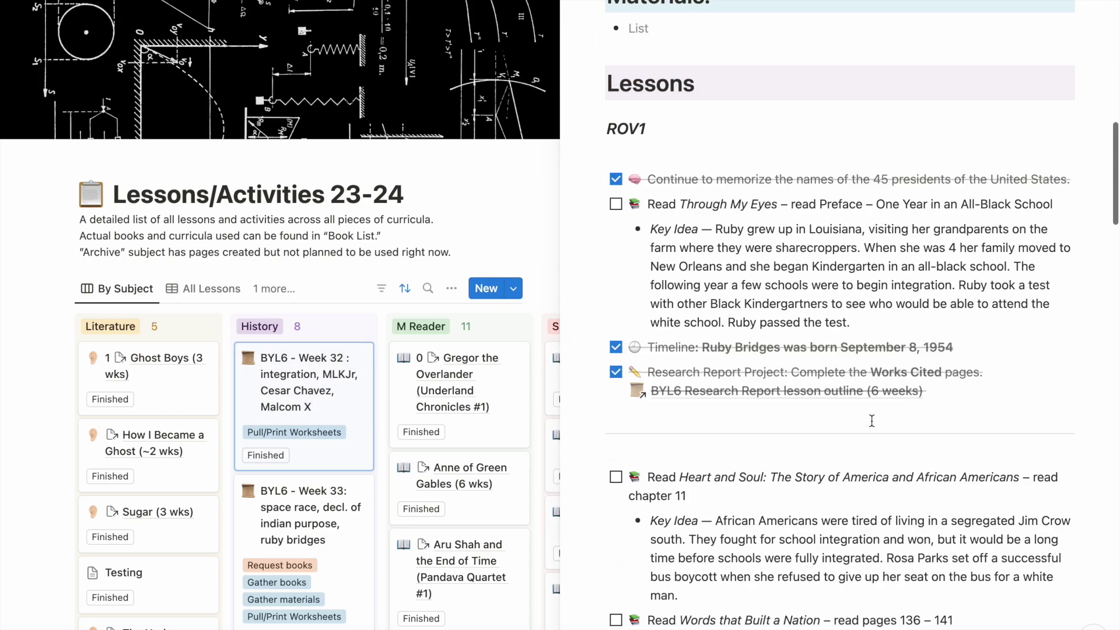
{"action": "scroll", "coordinate": [872, 421], "scroll_direction": "down", "scroll_amount": 15}
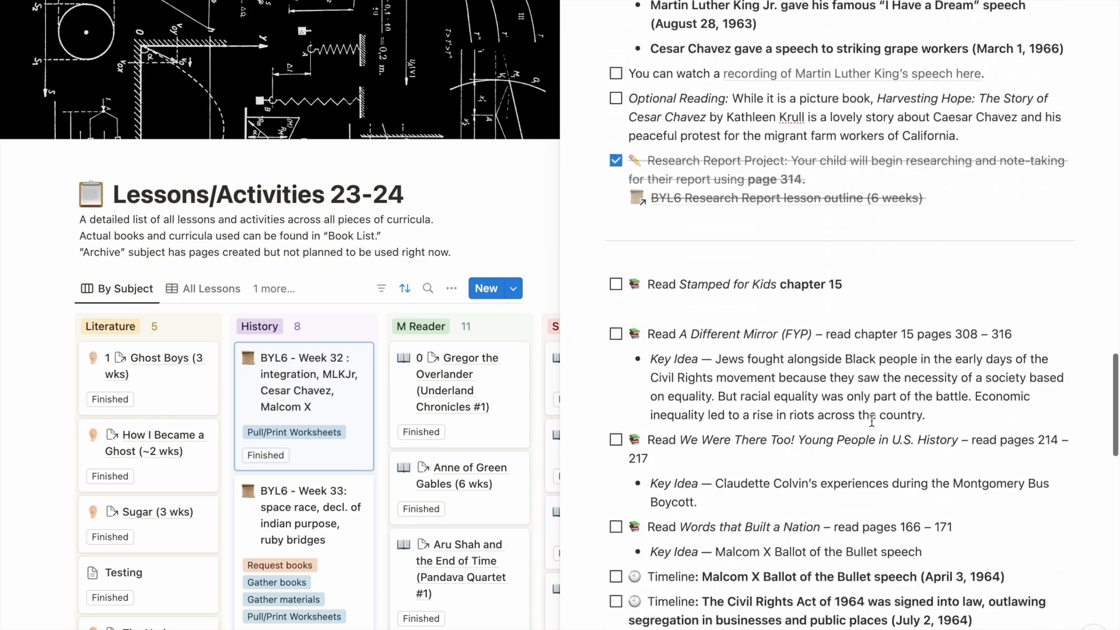
{"action": "scroll", "coordinate": [858, 350], "scroll_direction": "down", "scroll_amount": 2}
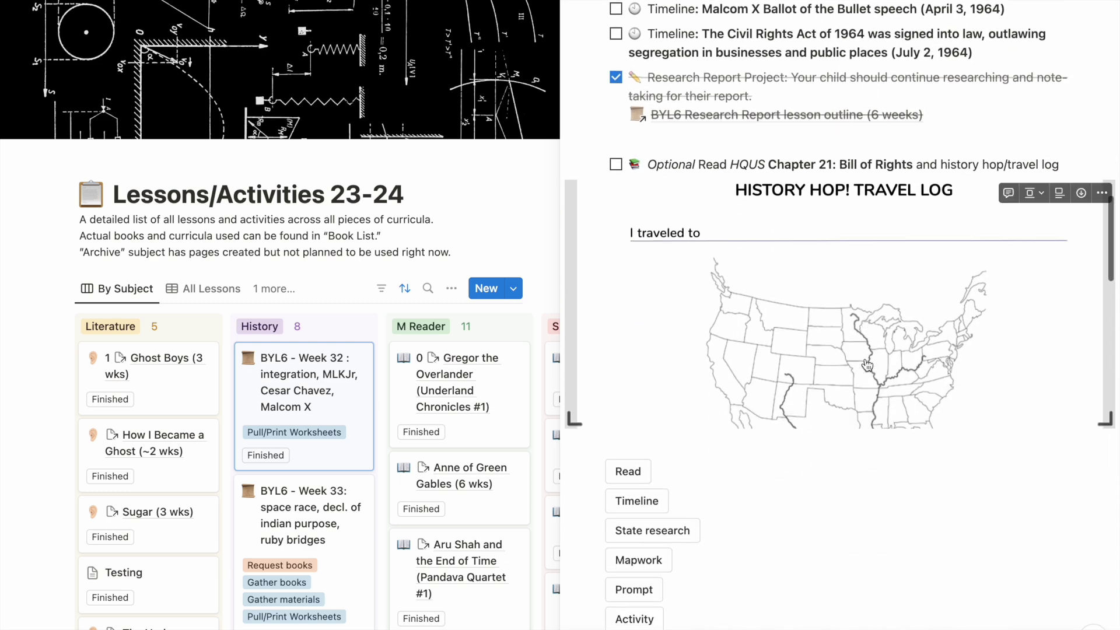
{"action": "scroll", "coordinate": [834, 304], "scroll_direction": "up", "scroll_amount": 2}
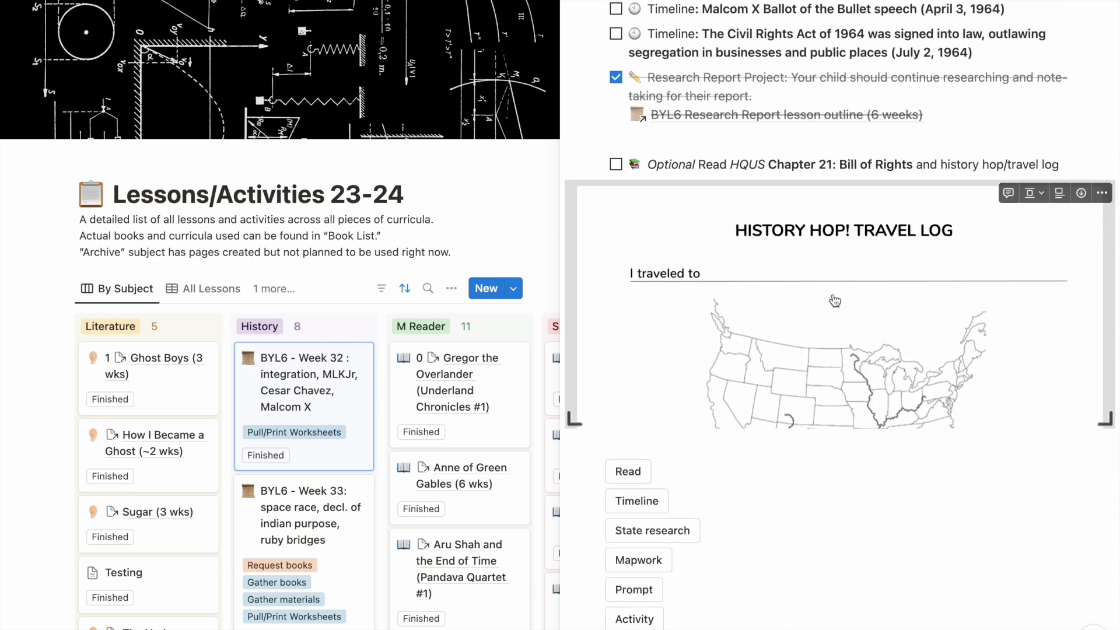
{"action": "scroll", "coordinate": [835, 300], "scroll_direction": "down", "scroll_amount": 5}
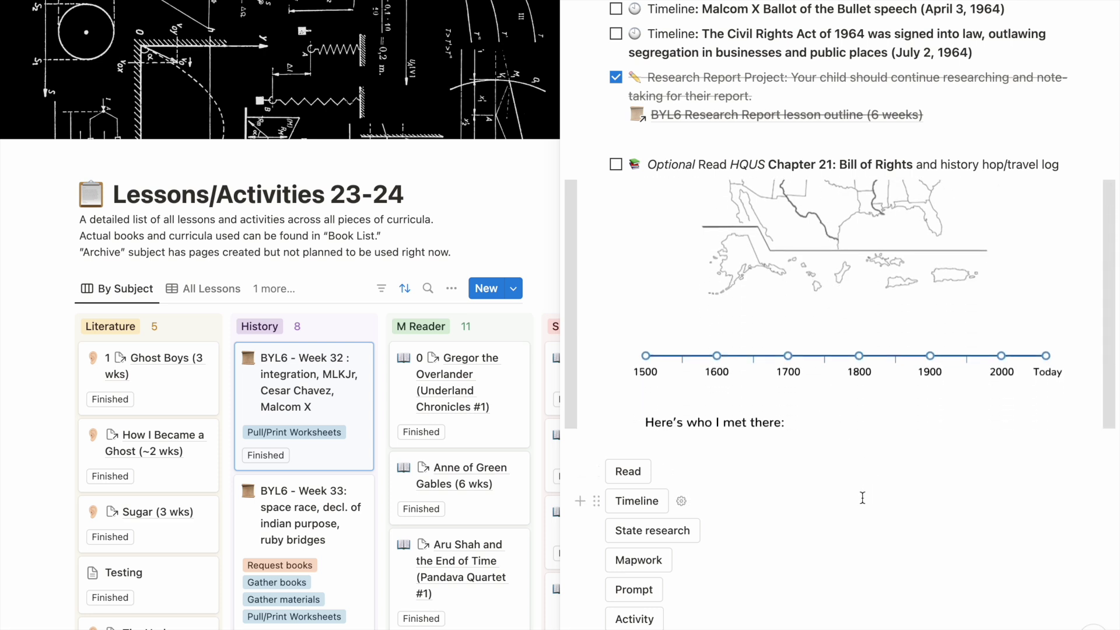
{"action": "scroll", "coordinate": [852, 299], "scroll_direction": "up", "scroll_amount": 5}
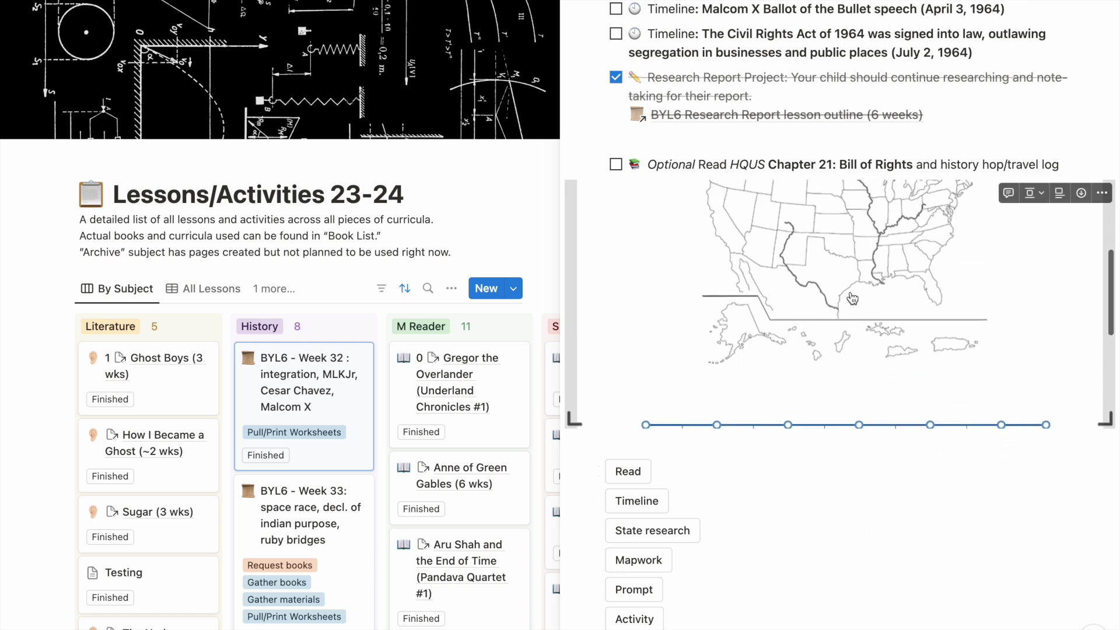